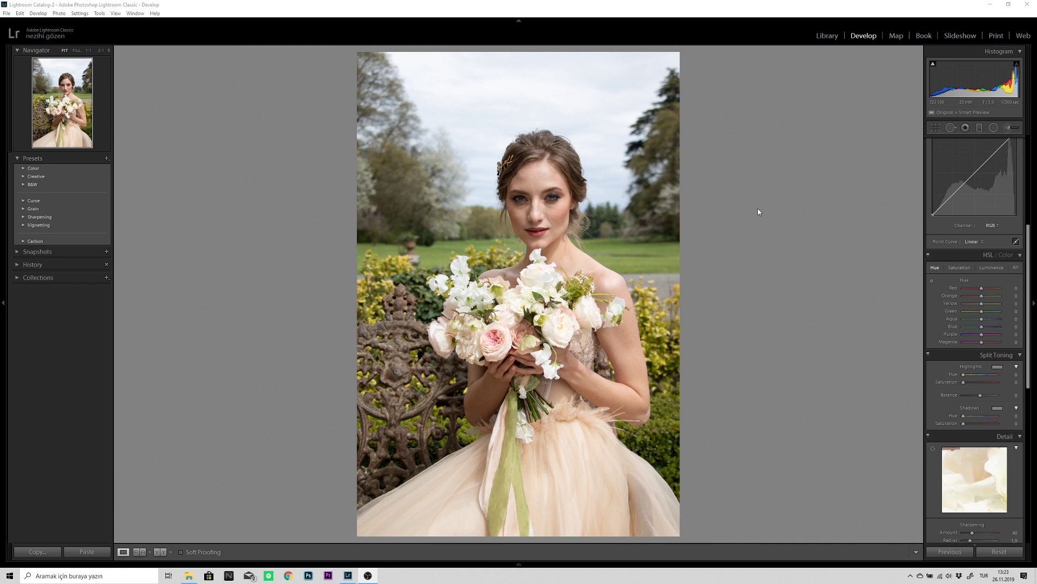
Step: Import the NG Presets pack from the Desktop into the Develop module's Presets panel
{"action": "left_click", "coordinate": [825, 37]}
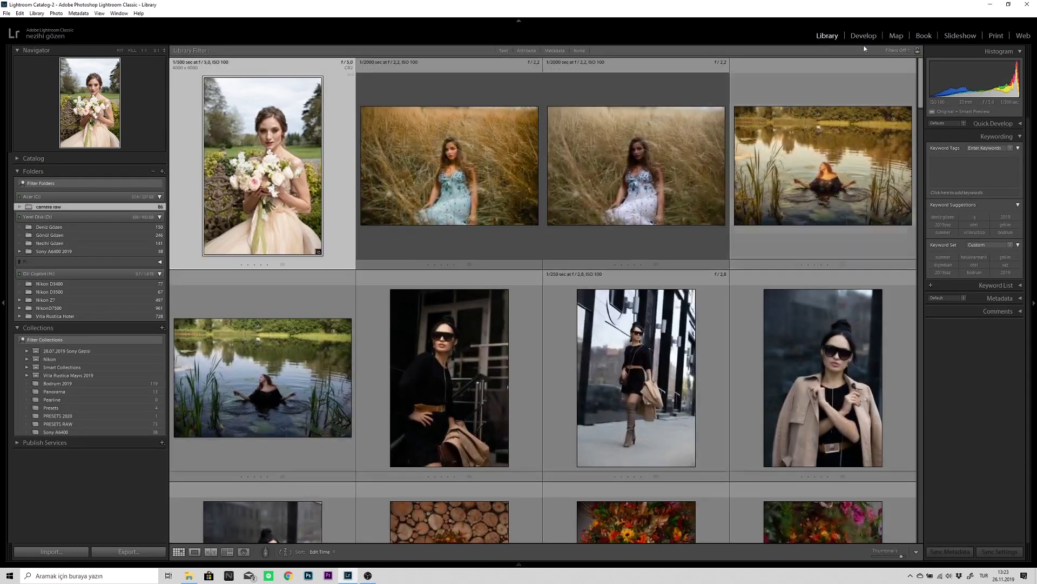
{"action": "left_click", "coordinate": [863, 37]}
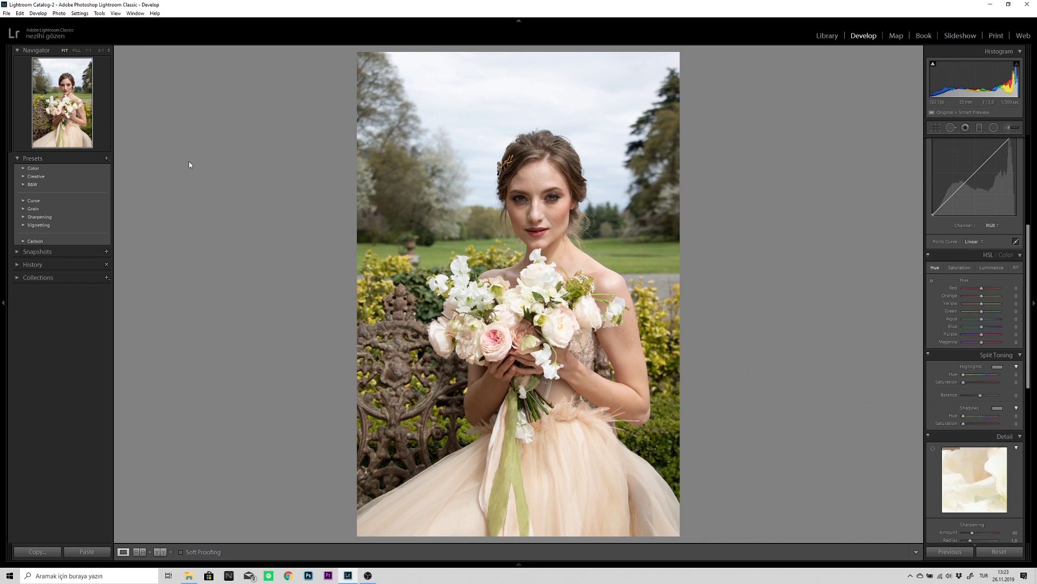
{"action": "left_click", "coordinate": [106, 159]}
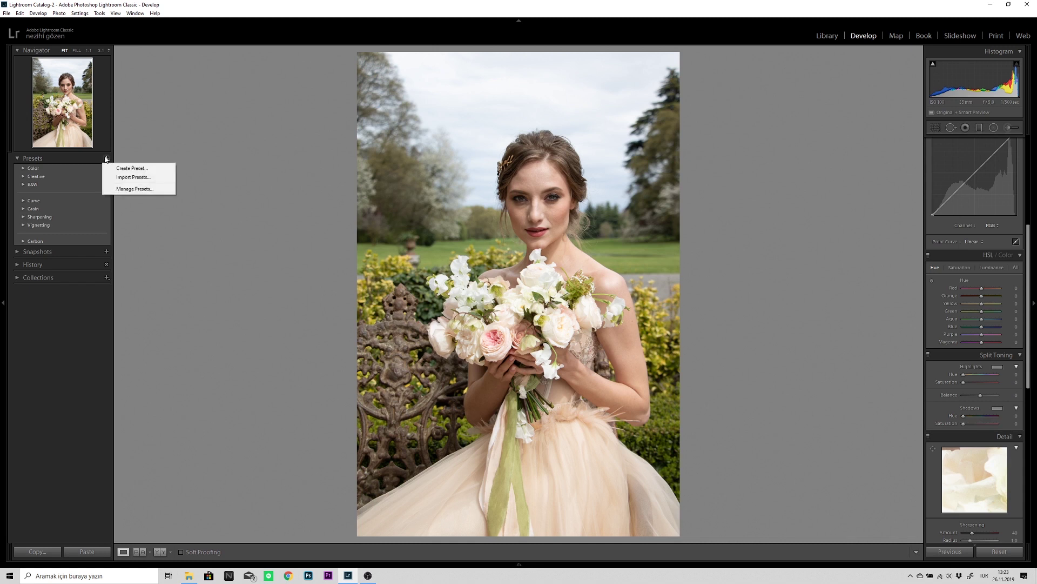
{"action": "left_click", "coordinate": [121, 178]}
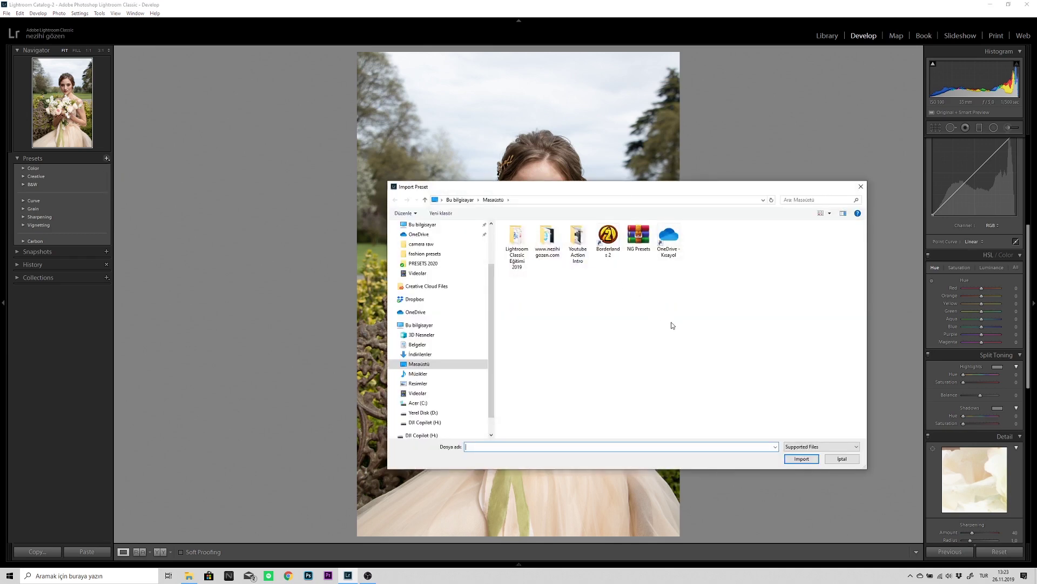
{"action": "left_click", "coordinate": [637, 235]}
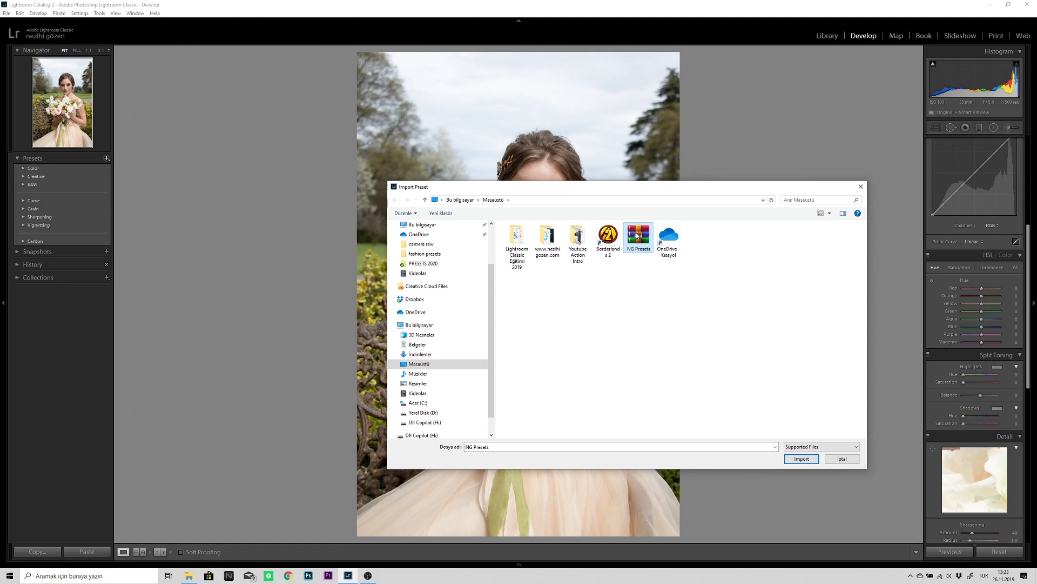
{"action": "left_click", "coordinate": [796, 460]}
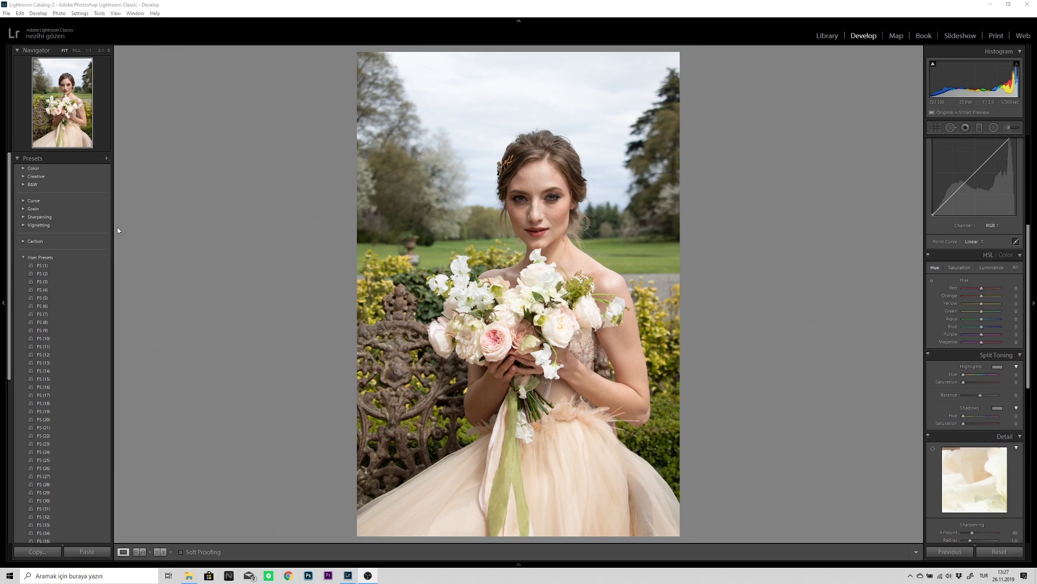
Step: Apply FS (1) to the bride portrait and pull the Basic Highlights slider down
{"action": "left_click", "coordinate": [47, 265]}
{"action": "left_click", "coordinate": [47, 266]}
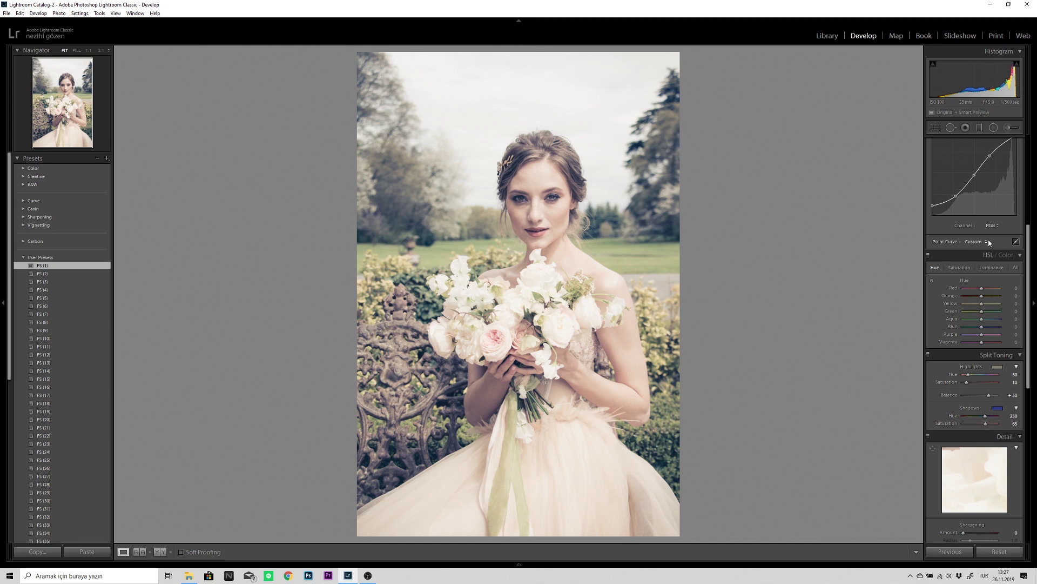
{"action": "scroll", "coordinate": [990, 242], "scroll_direction": "up", "scroll_amount": 5}
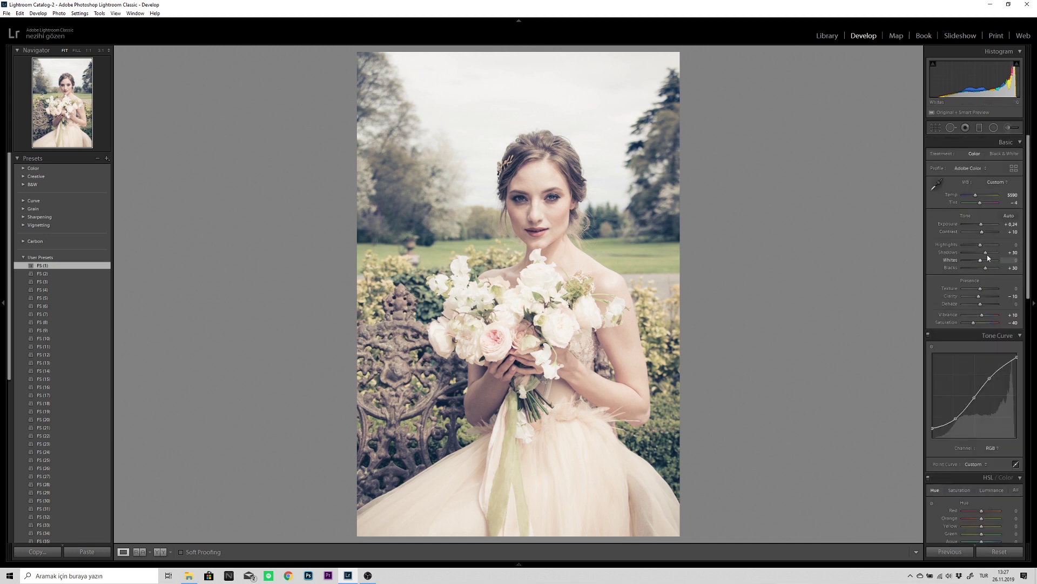
{"action": "mouse_move", "coordinate": [981, 244]}
{"action": "left_mouse_down"}
{"action": "mouse_move", "coordinate": [956, 243]}
{"action": "mouse_move", "coordinate": [978, 262]}
{"action": "mouse_move", "coordinate": [967, 262]}
{"action": "left_mouse_up"}
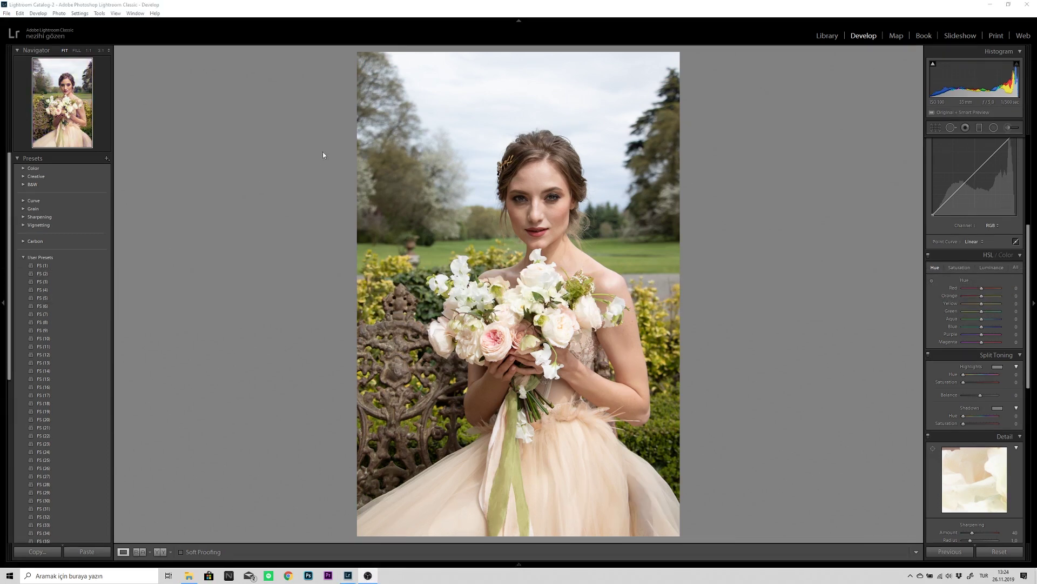
Step: Preview user presets FS (1) through FS (12) one by one on the bride portrait
{"action": "left_click", "coordinate": [48, 266]}
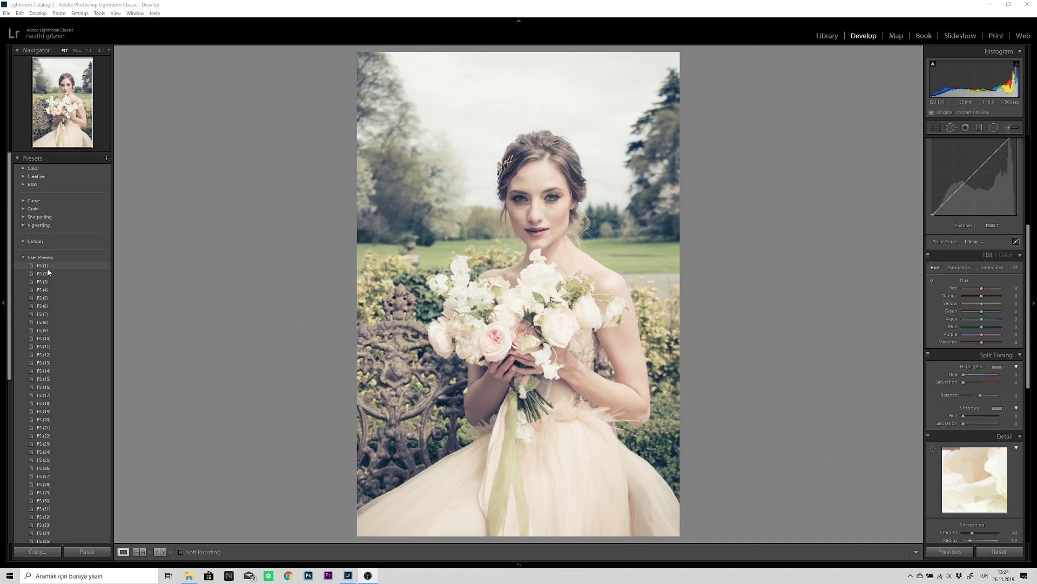
{"action": "left_click", "coordinate": [47, 274]}
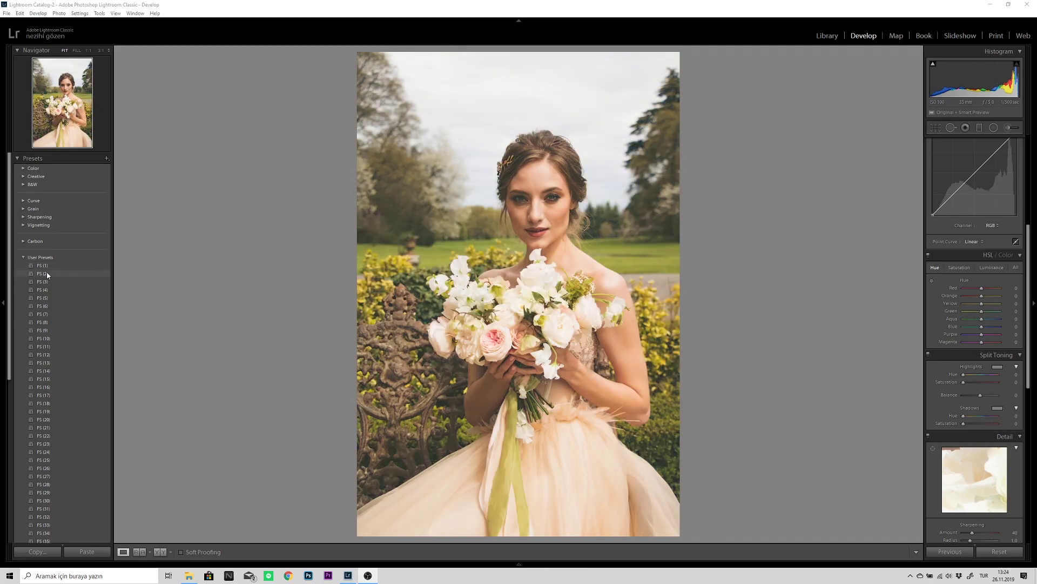
{"action": "left_click", "coordinate": [47, 282]}
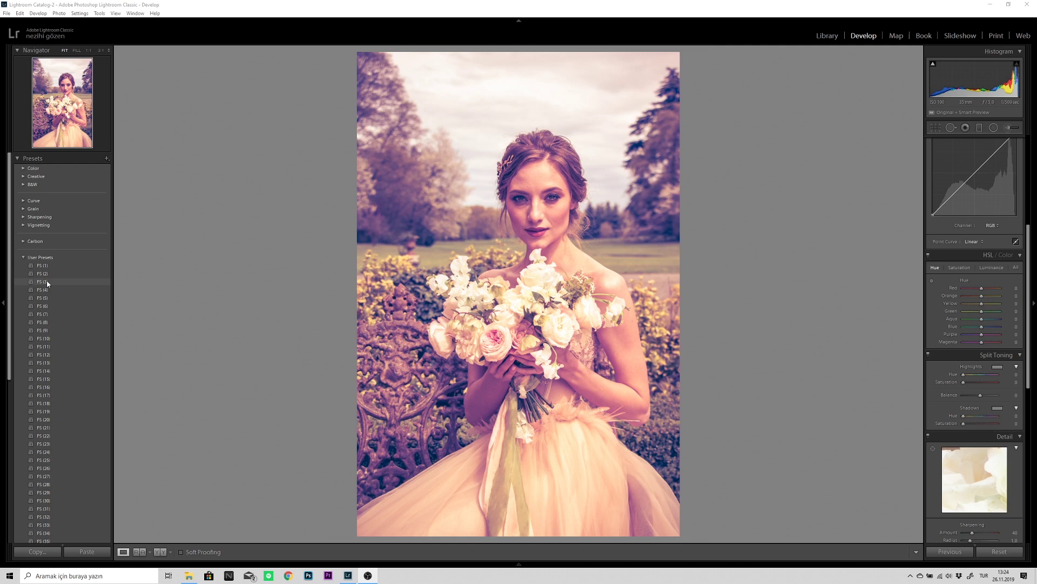
{"action": "left_click", "coordinate": [47, 290]}
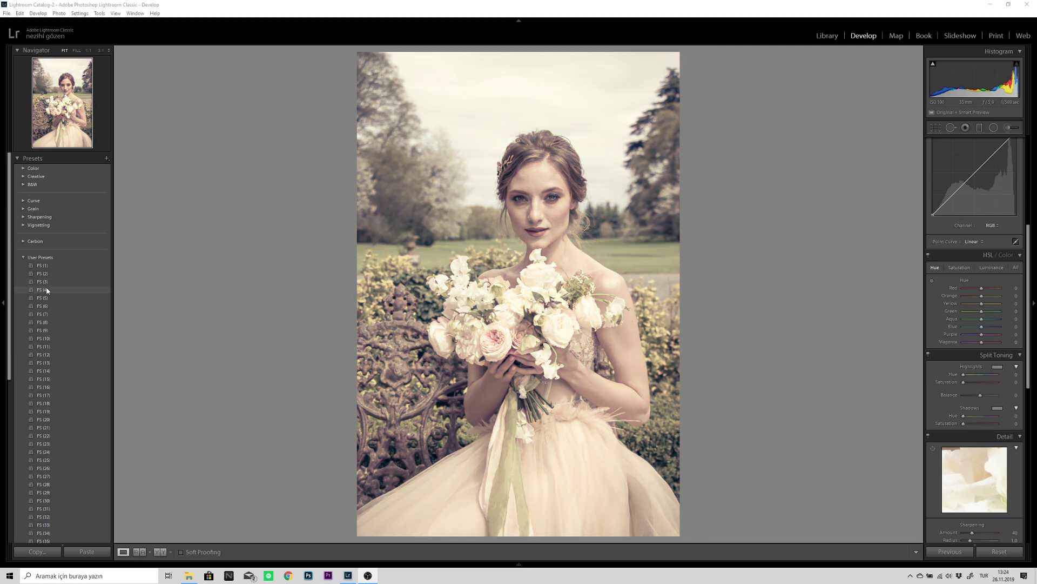
{"action": "left_click", "coordinate": [47, 298]}
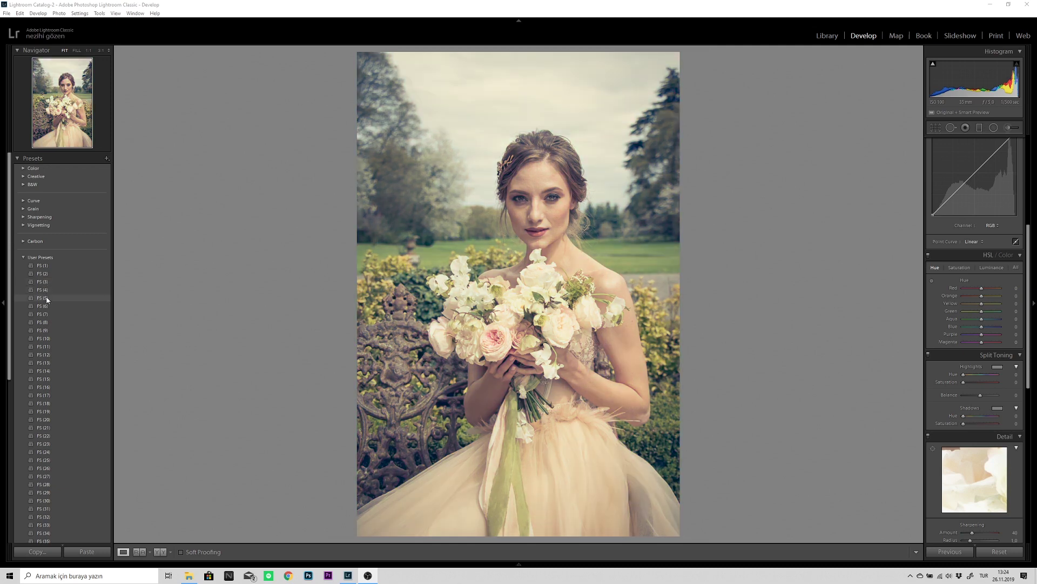
{"action": "left_click", "coordinate": [48, 306]}
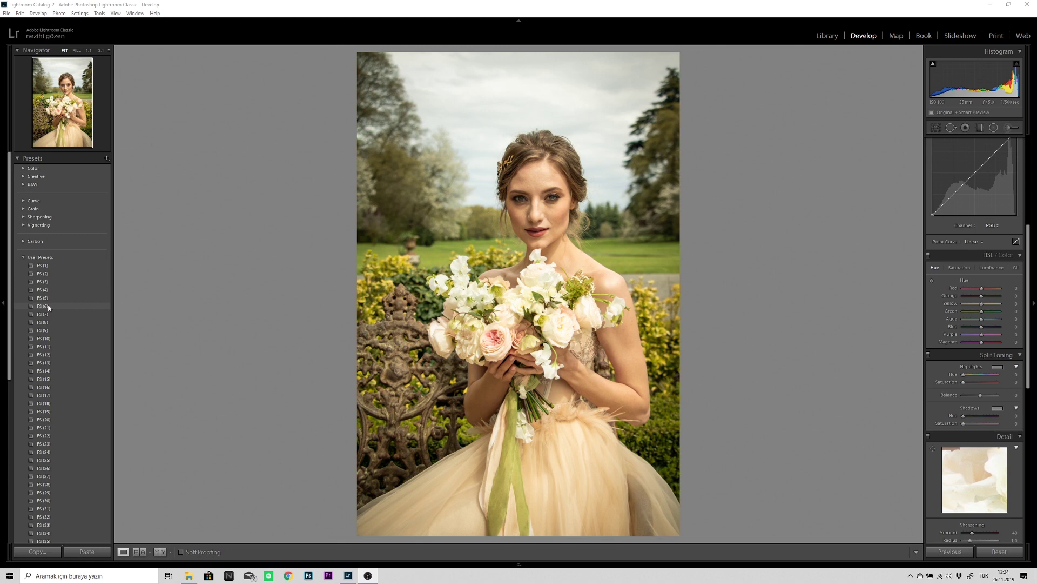
{"action": "left_click", "coordinate": [47, 314]}
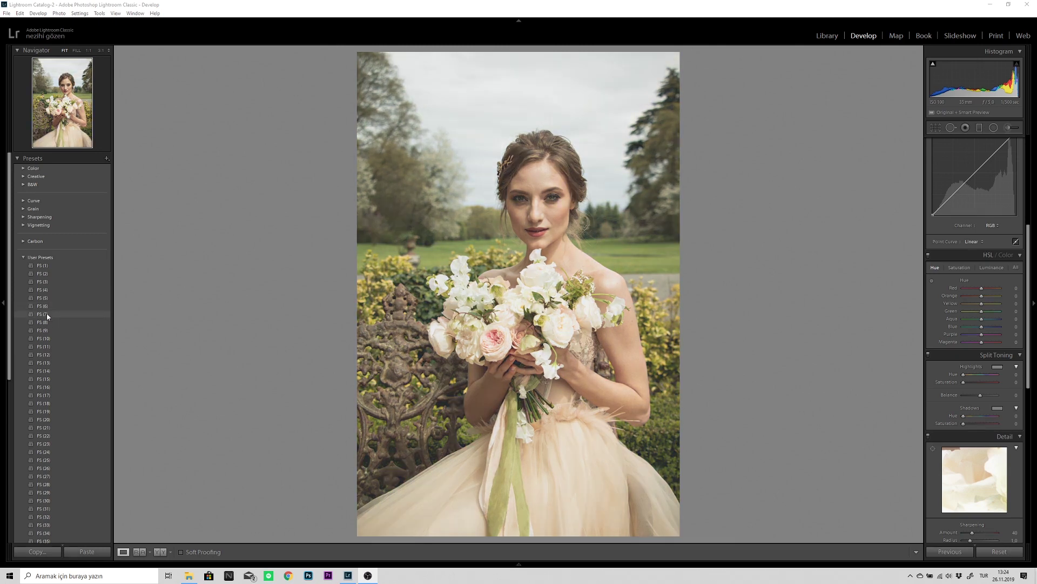
{"action": "left_click", "coordinate": [46, 323]}
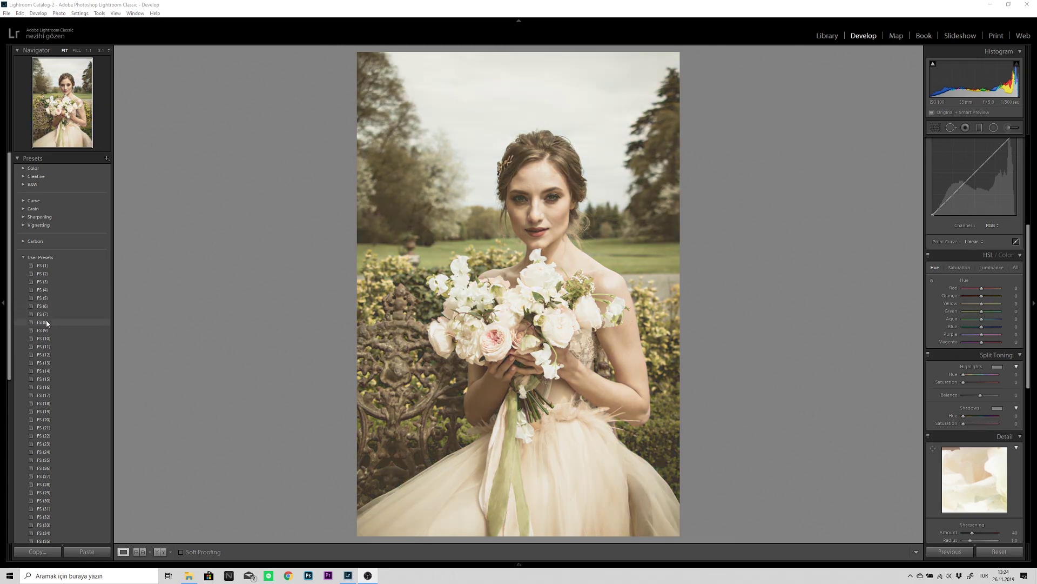
{"action": "left_click", "coordinate": [47, 330]}
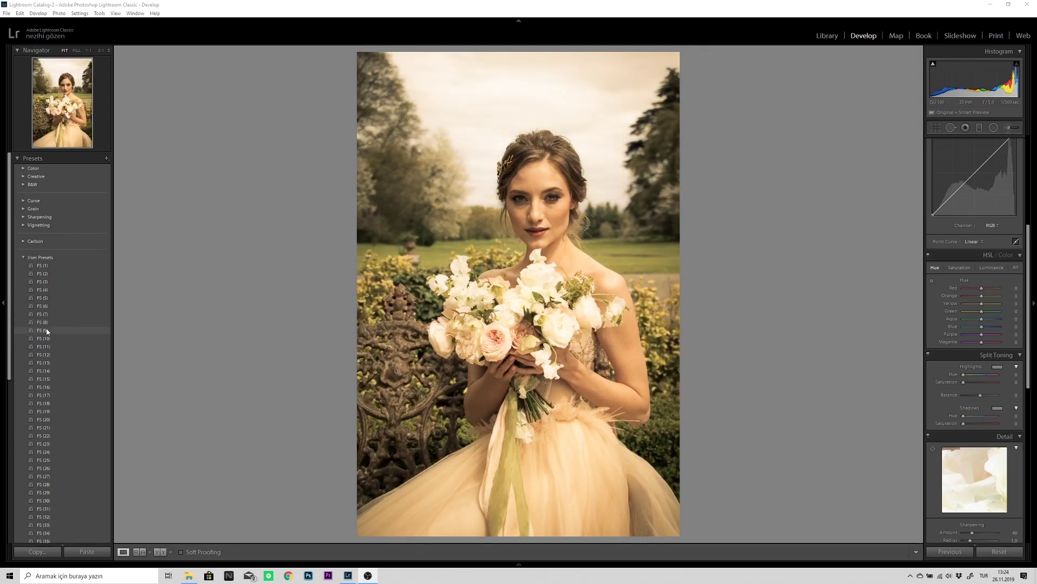
{"action": "left_click", "coordinate": [48, 339]}
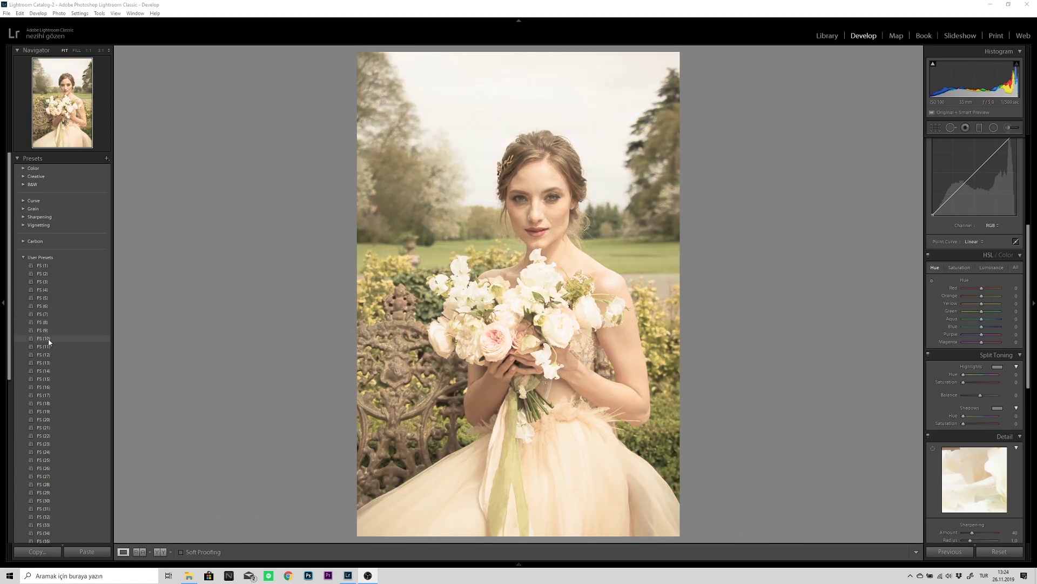
{"action": "left_click", "coordinate": [53, 347]}
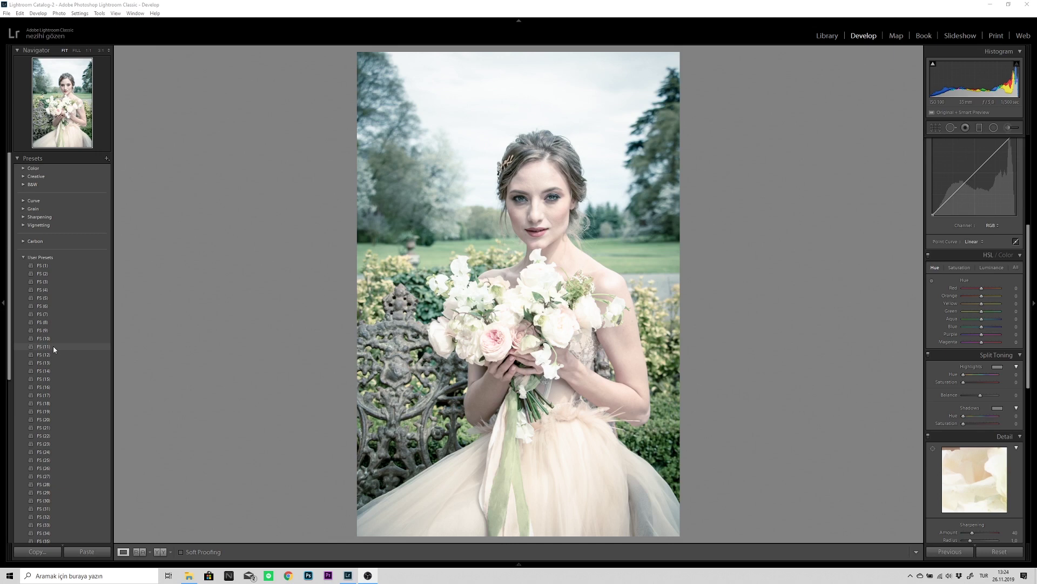
{"action": "left_click", "coordinate": [52, 354]}
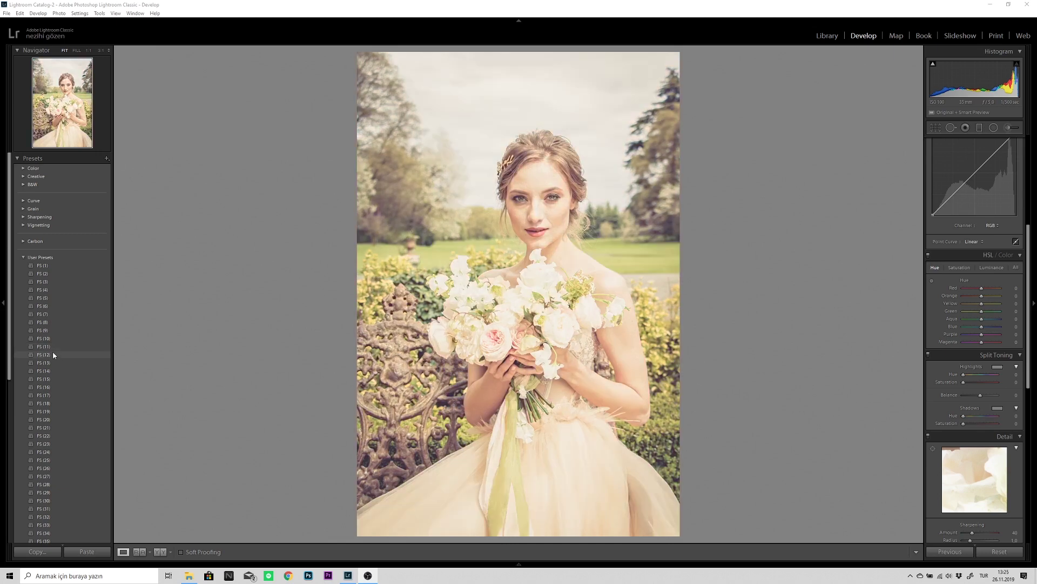
Step: Preview presets FS (13) through FS (25), including their black-and-white and sepia looks
{"action": "left_click", "coordinate": [53, 363]}
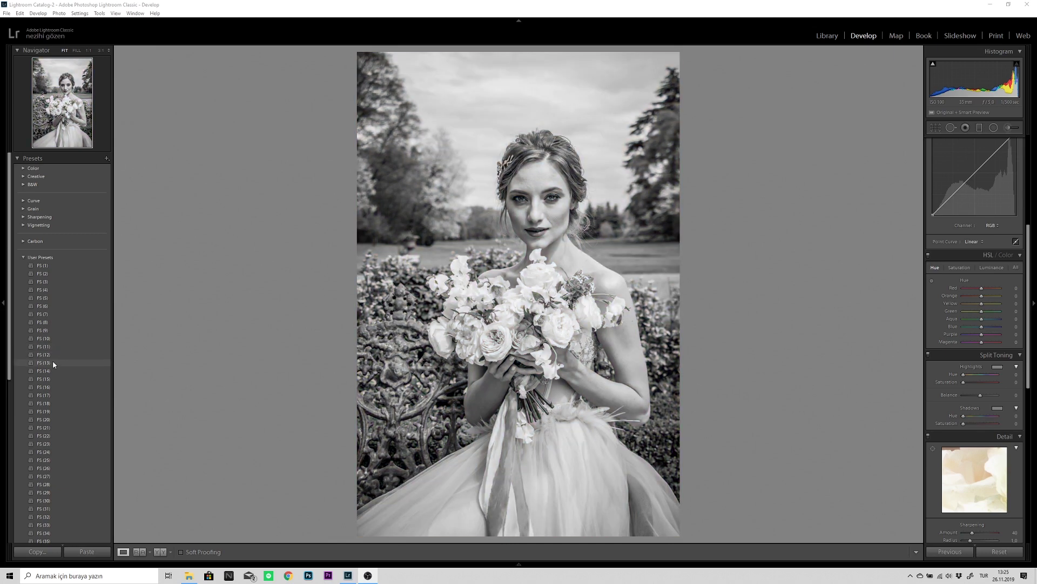
{"action": "left_click", "coordinate": [55, 371]}
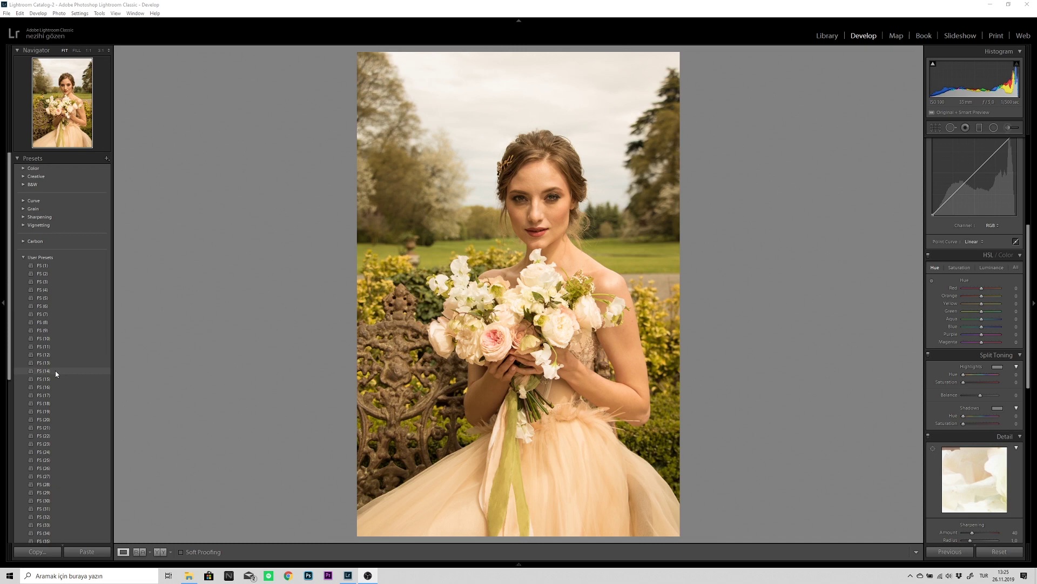
{"action": "left_click", "coordinate": [56, 379]}
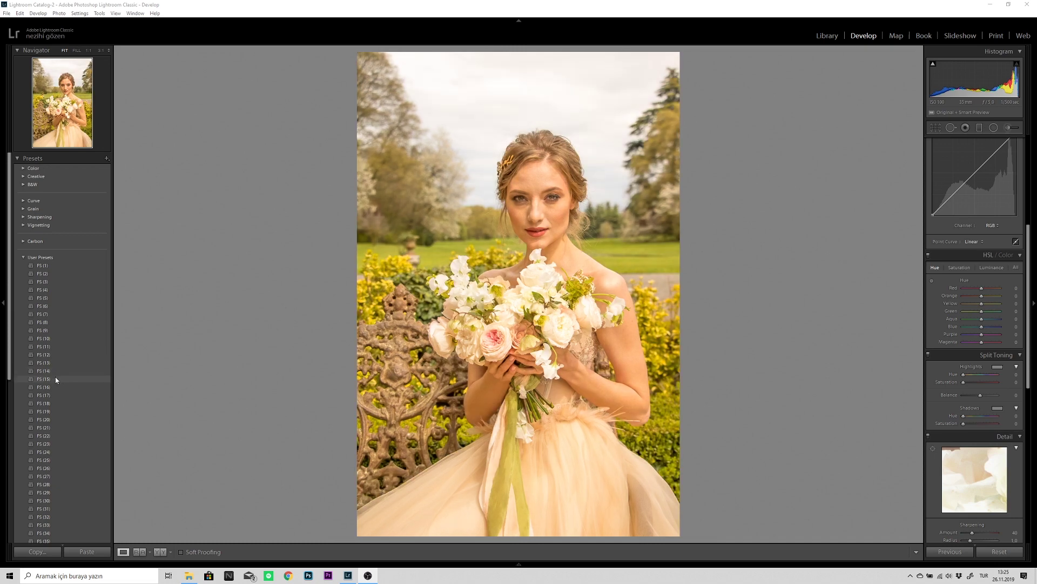
{"action": "left_click", "coordinate": [57, 387]}
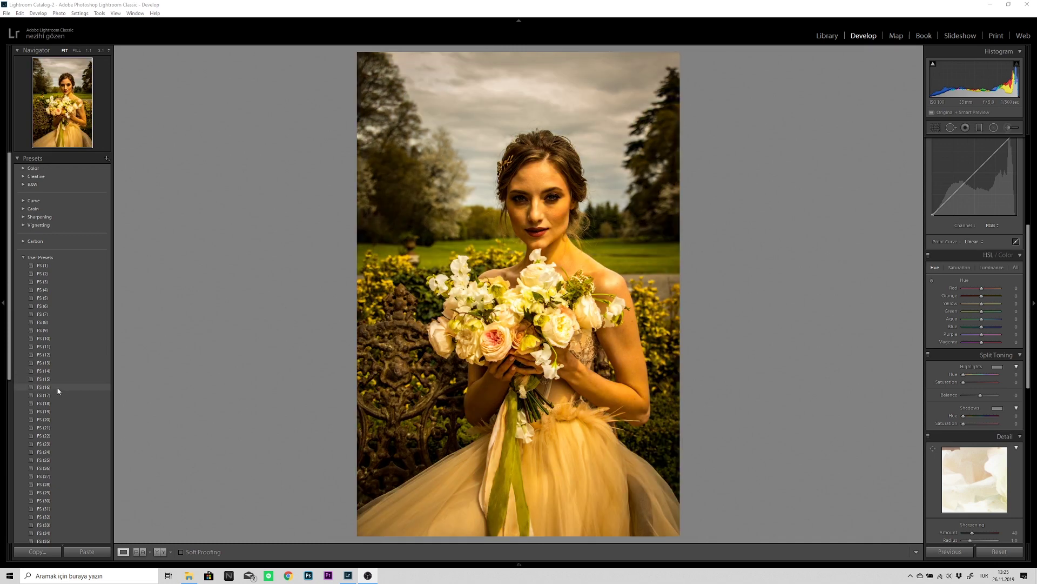
{"action": "left_click", "coordinate": [58, 395]}
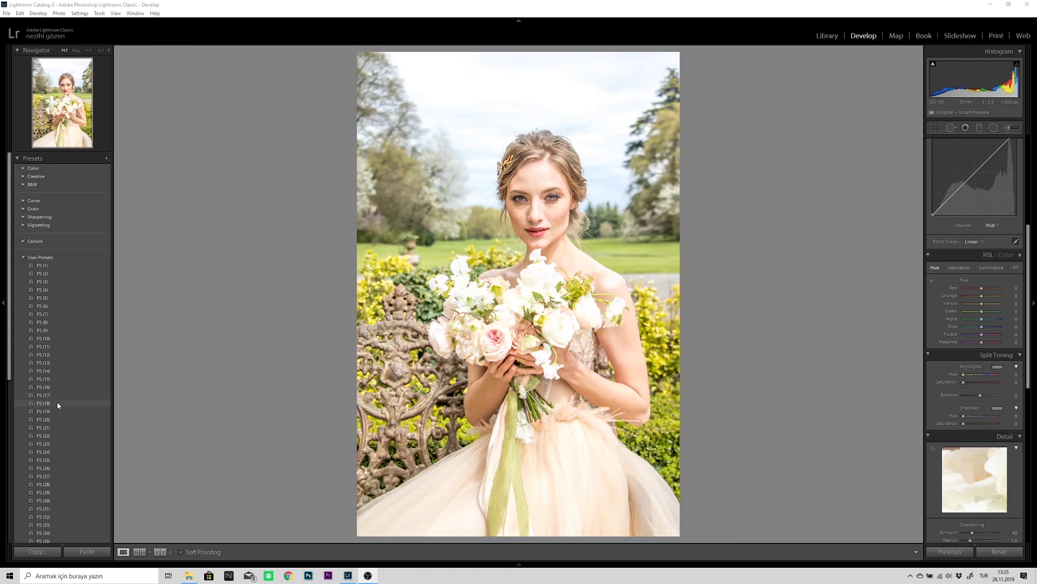
{"action": "left_click", "coordinate": [58, 404]}
{"action": "left_click", "coordinate": [58, 412]}
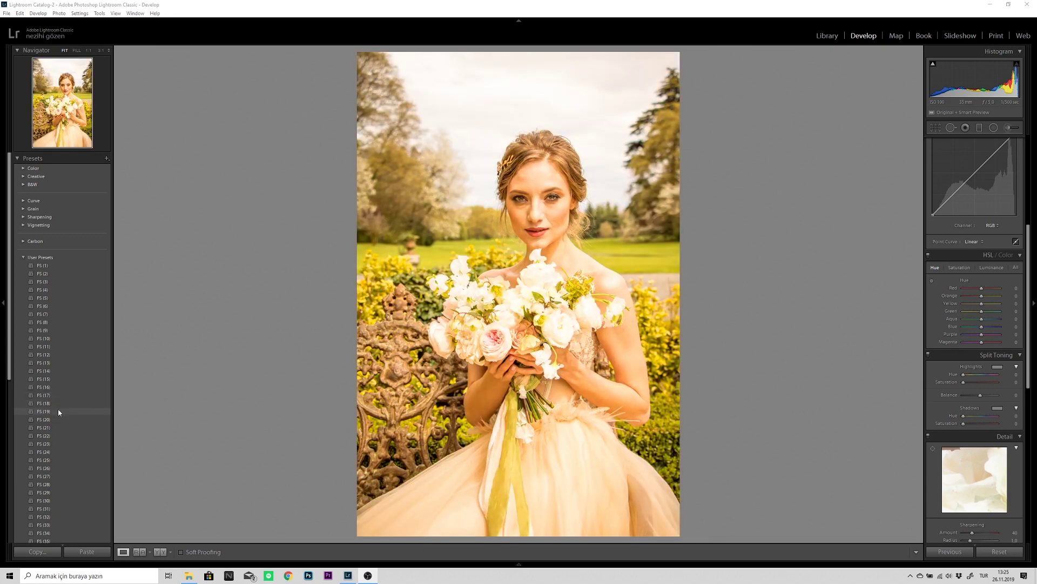
{"action": "left_click", "coordinate": [59, 419]}
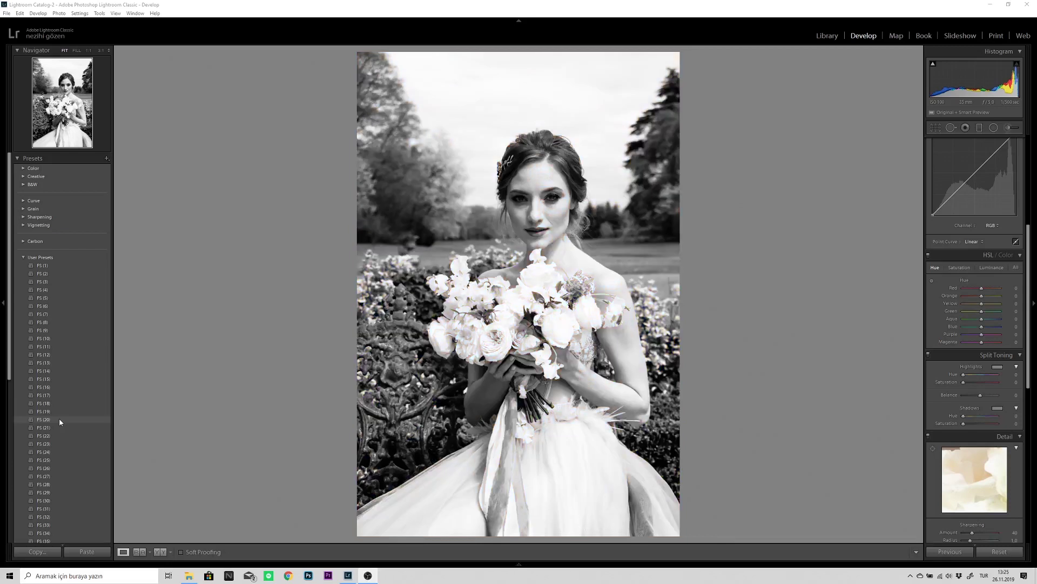
{"action": "left_click", "coordinate": [59, 427]}
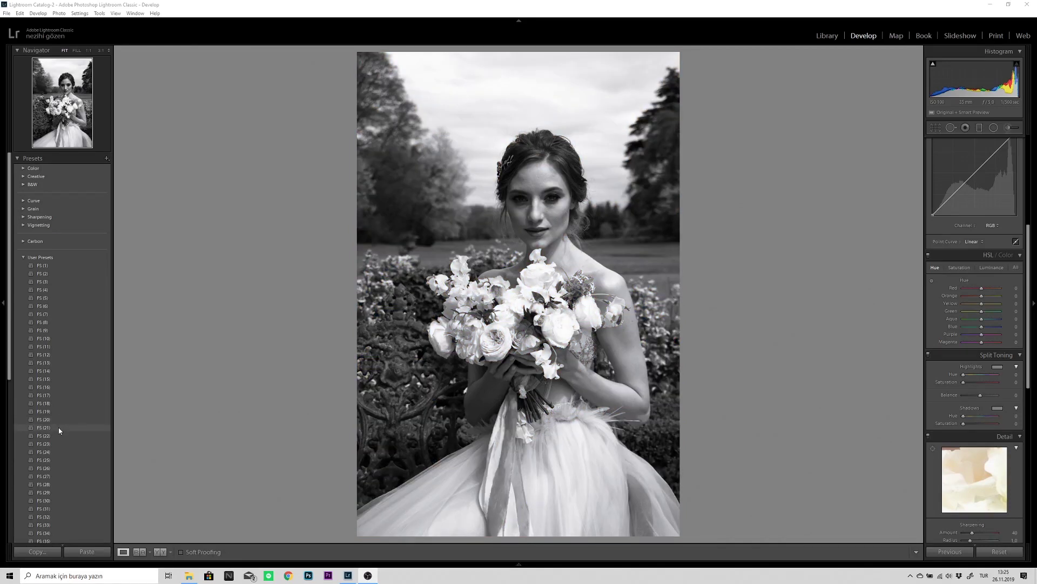
{"action": "left_click", "coordinate": [59, 436]}
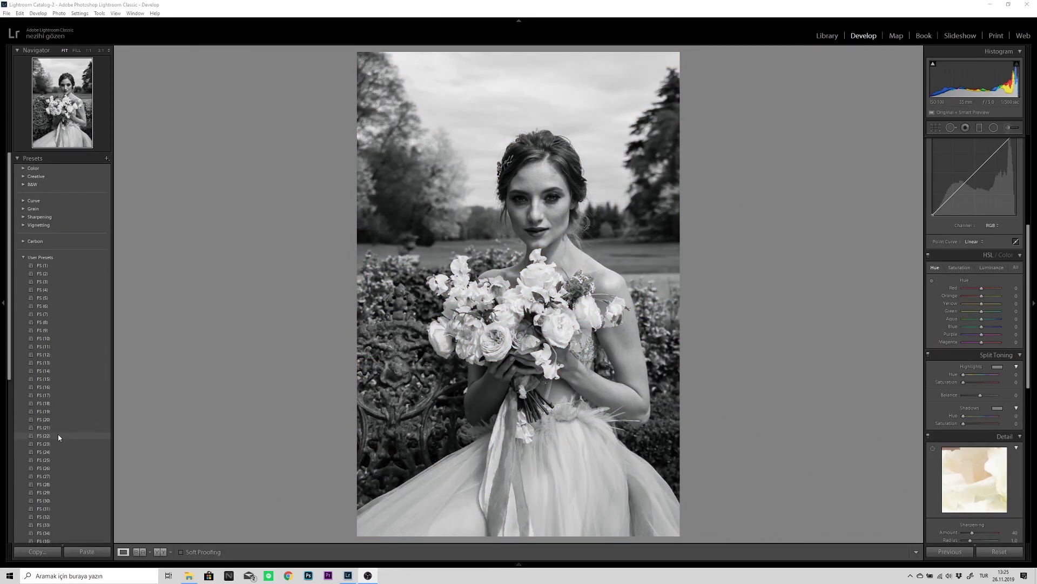
{"action": "left_click", "coordinate": [59, 442]}
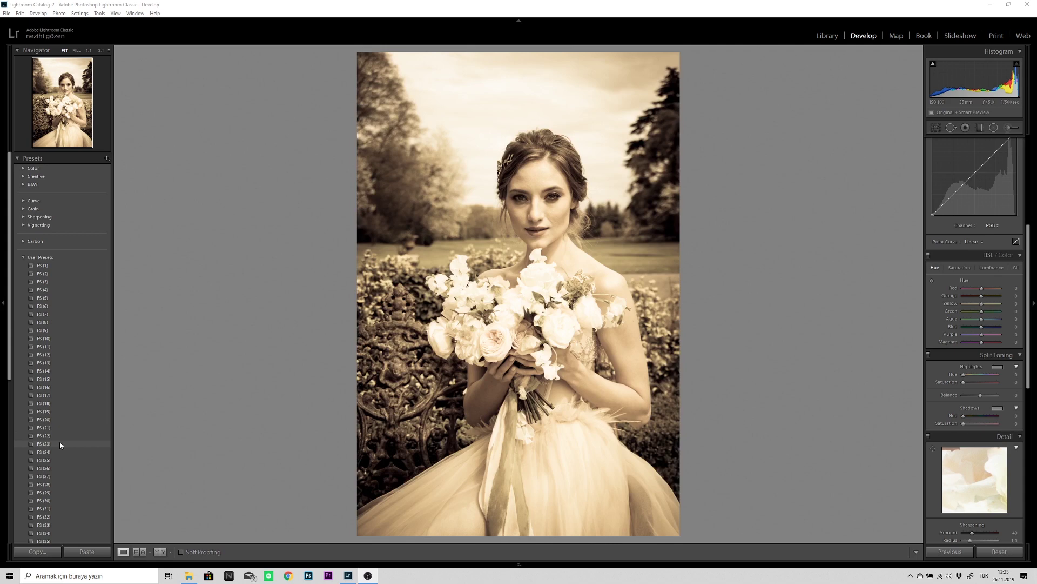
{"action": "left_click", "coordinate": [63, 452]}
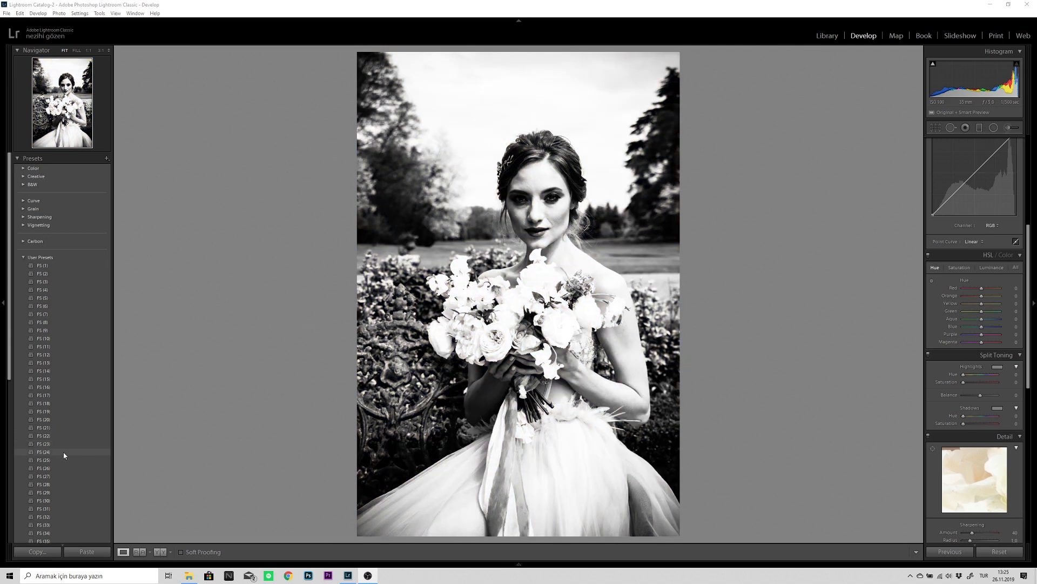
{"action": "left_click", "coordinate": [64, 460]}
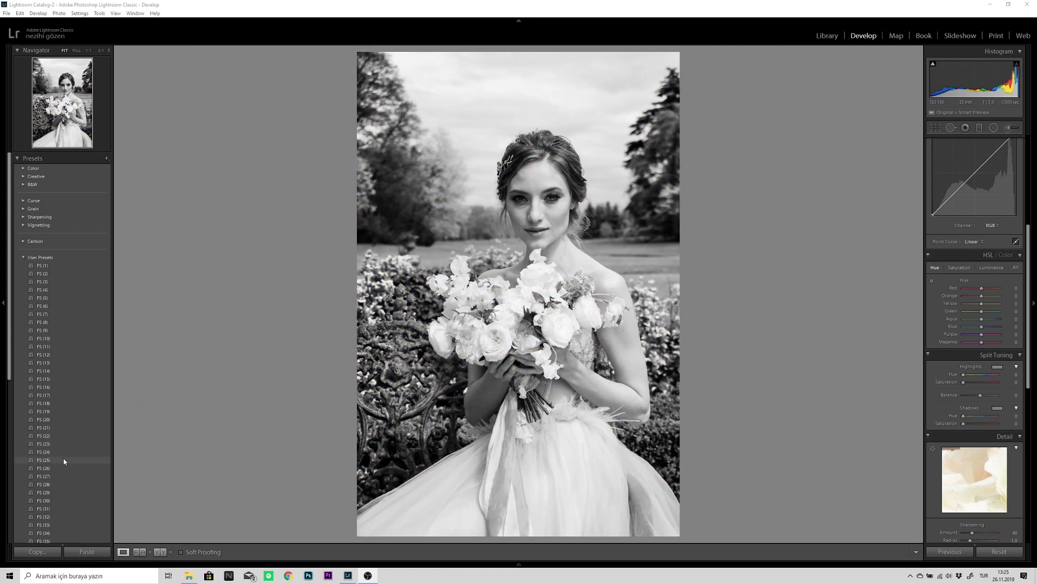
Step: Preview presets FS (26) through FS (35), from faded and pink colour grades to black-and-white
{"action": "left_click", "coordinate": [63, 466]}
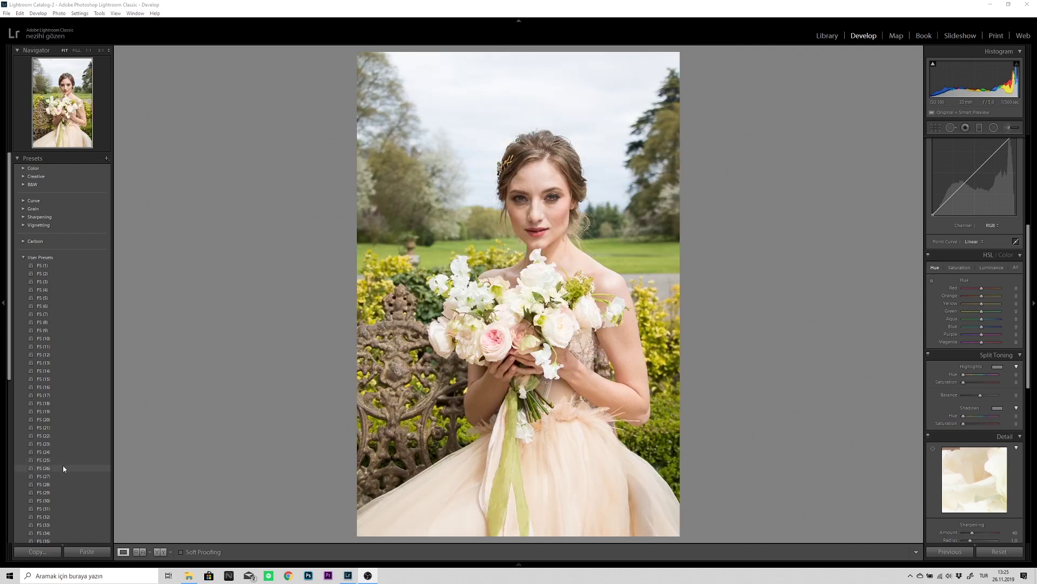
{"action": "left_click", "coordinate": [63, 474]}
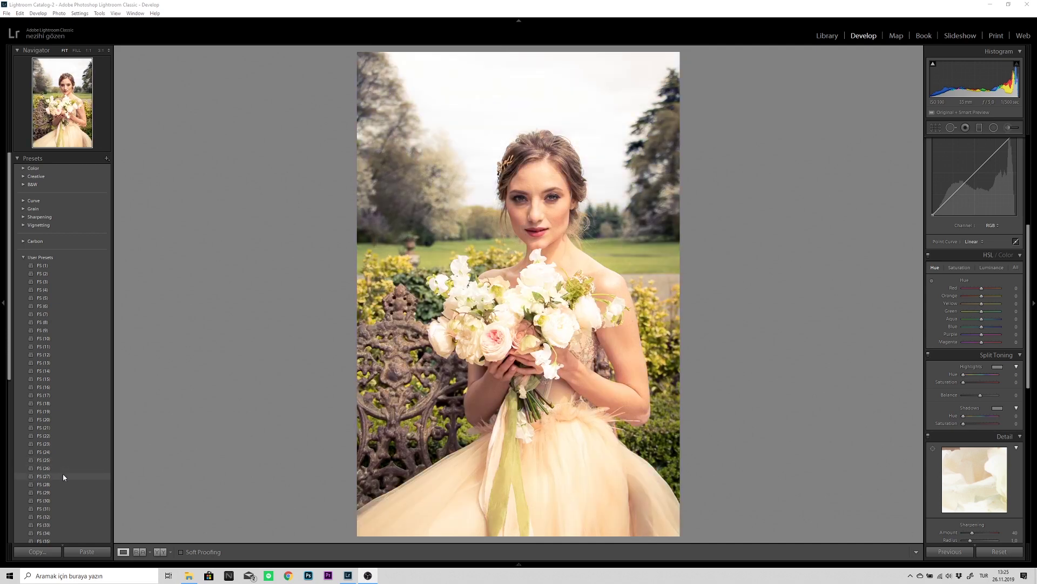
{"action": "left_click", "coordinate": [60, 482]}
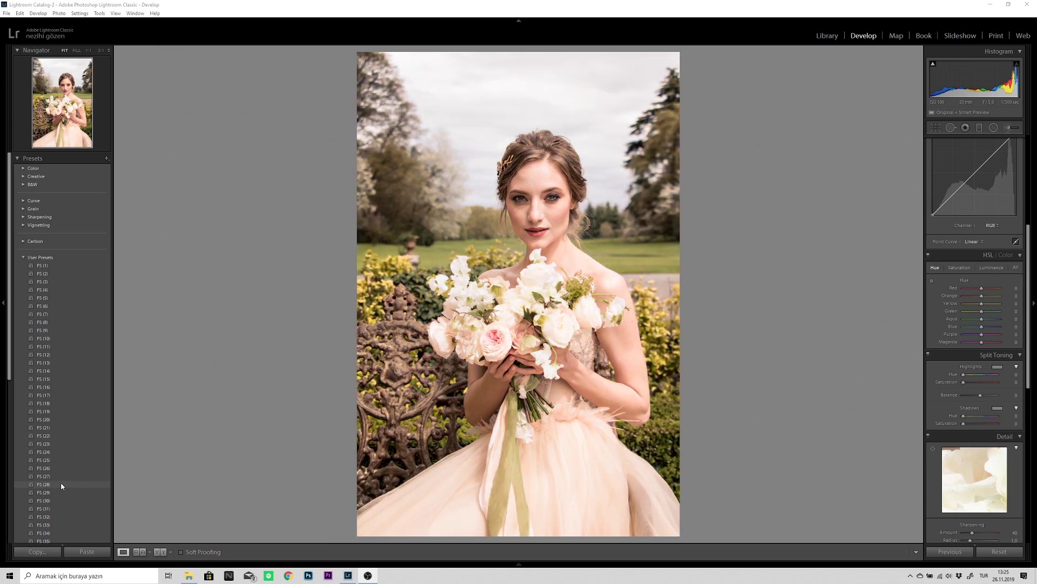
{"action": "left_click", "coordinate": [61, 492]}
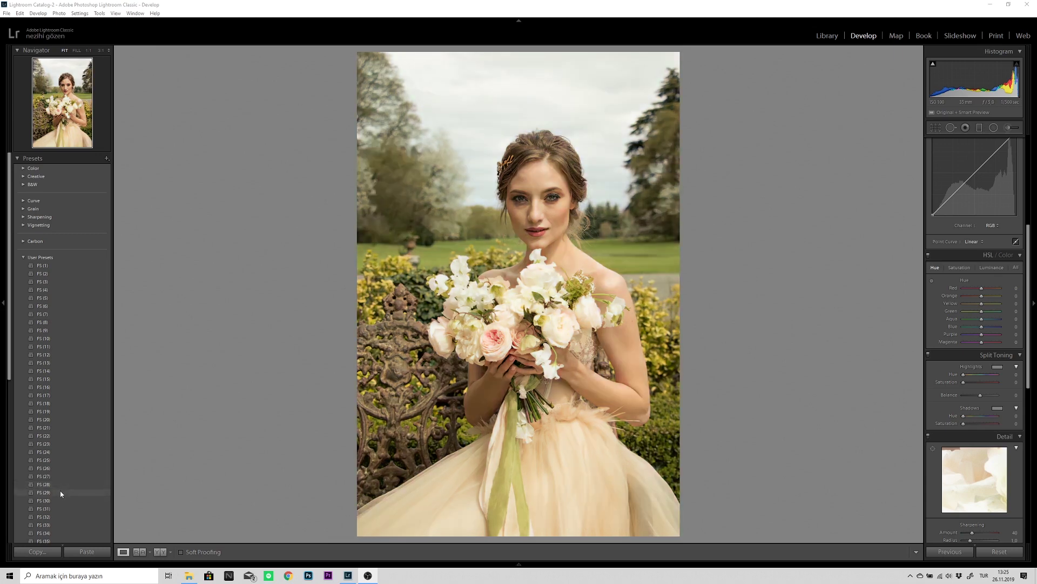
{"action": "left_click", "coordinate": [61, 500]}
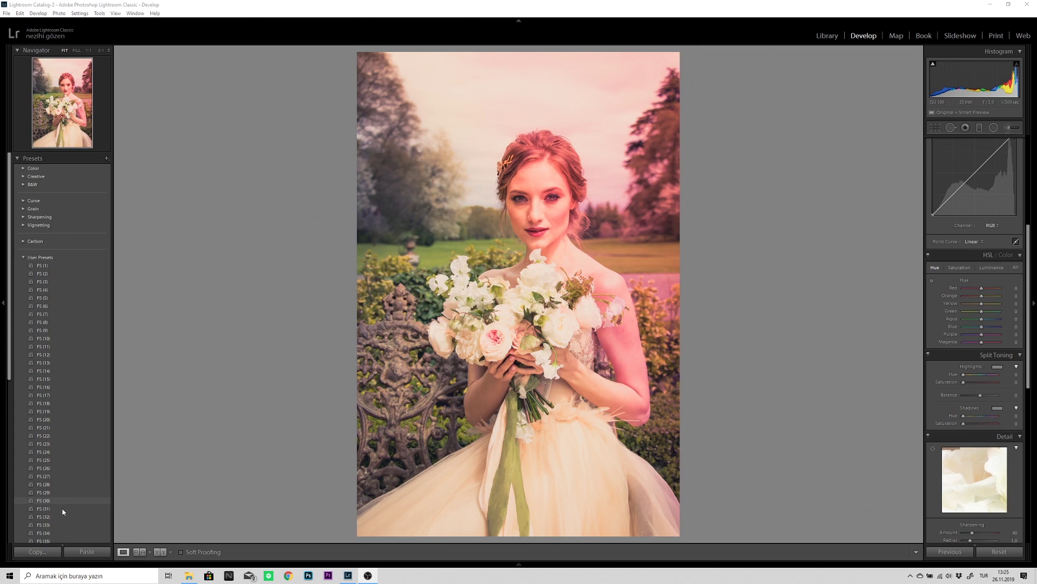
{"action": "left_click", "coordinate": [63, 509]}
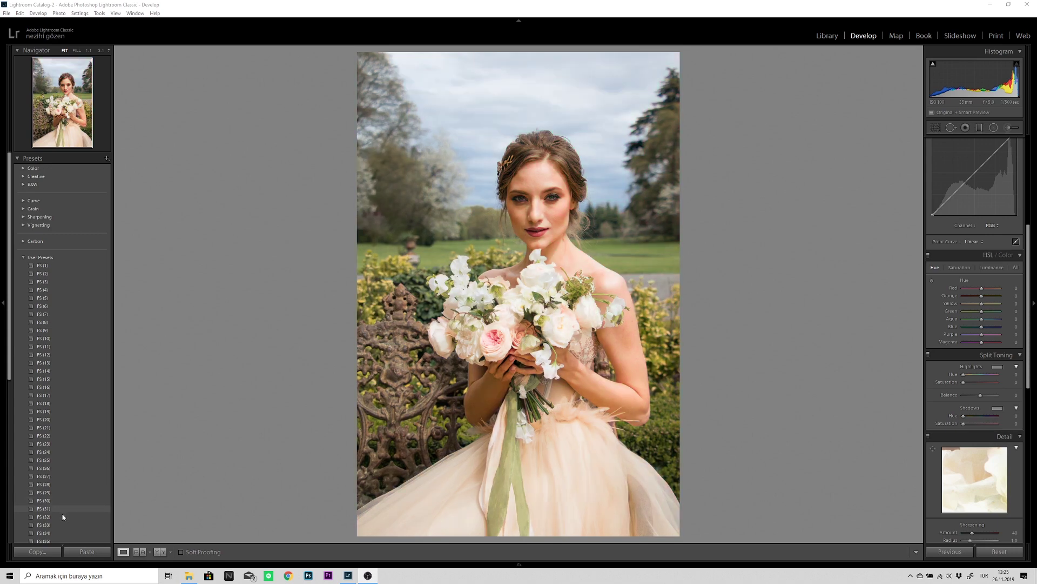
{"action": "left_click", "coordinate": [63, 516]}
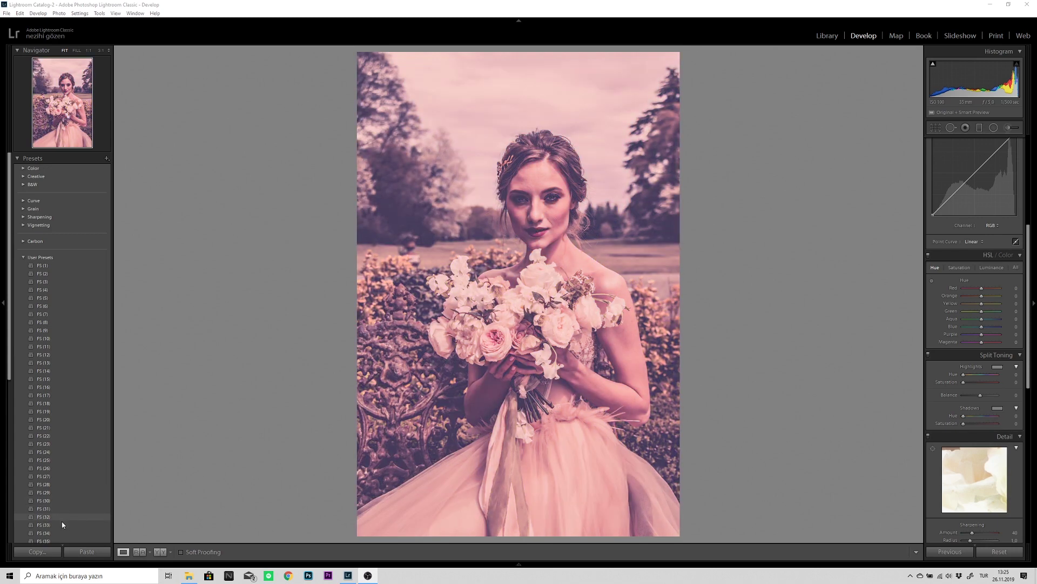
{"action": "left_click", "coordinate": [63, 524]}
{"action": "left_click", "coordinate": [63, 534]}
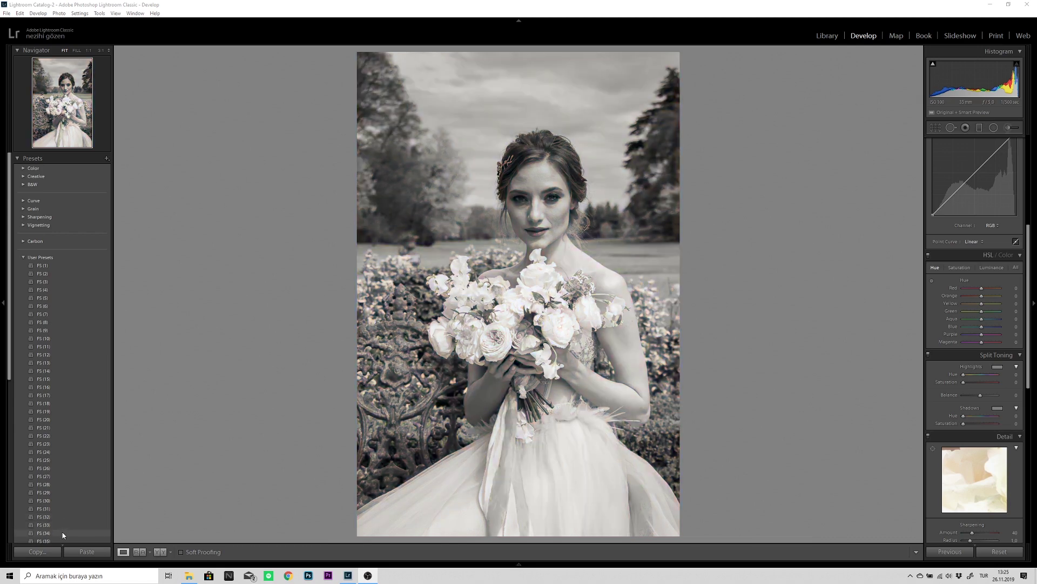
{"action": "left_click", "coordinate": [63, 540]}
Step: Preview presets FS (36) through FS (45) on the bride portrait
{"action": "scroll", "coordinate": [54, 378], "scroll_direction": "down", "scroll_amount": 5}
{"action": "left_click", "coordinate": [52, 278]}
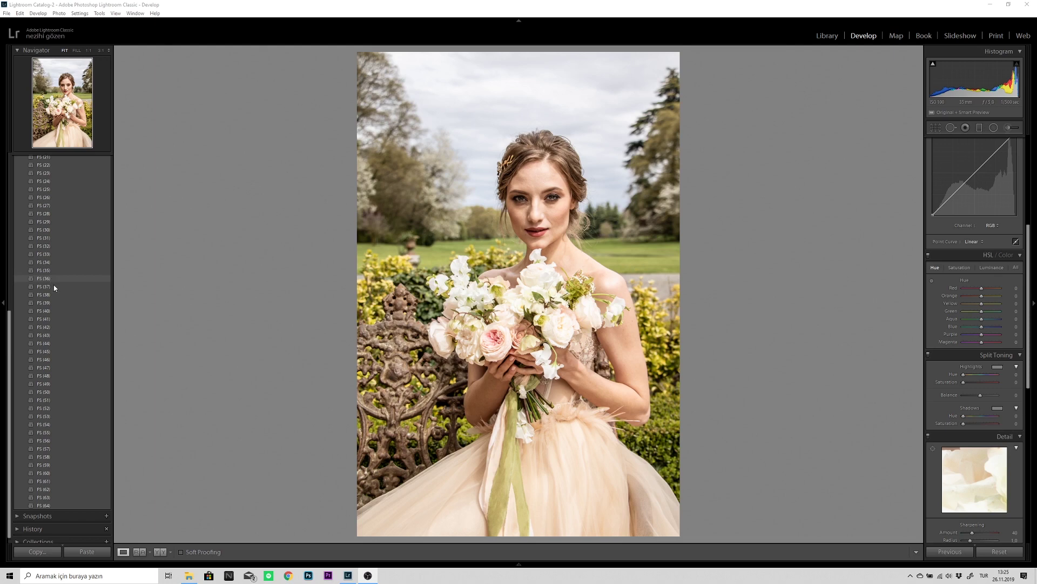
{"action": "left_click", "coordinate": [55, 289]}
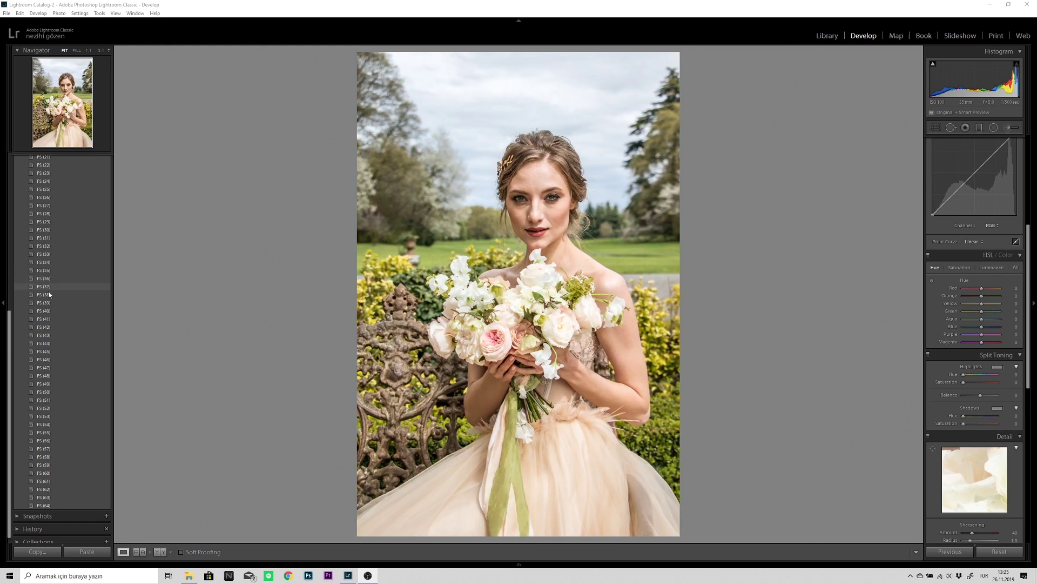
{"action": "left_click", "coordinate": [50, 294]}
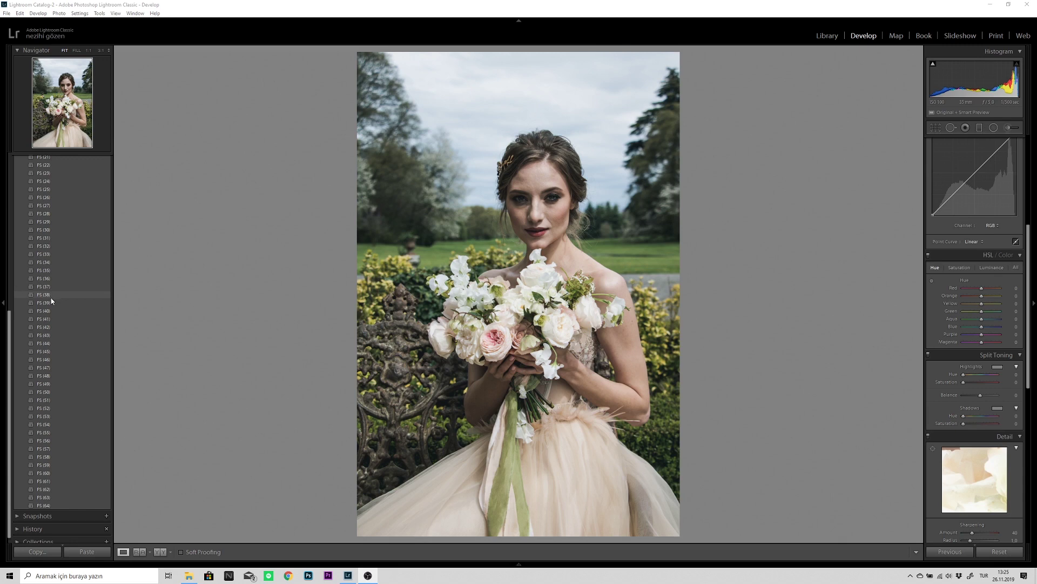
{"action": "left_click", "coordinate": [51, 302]}
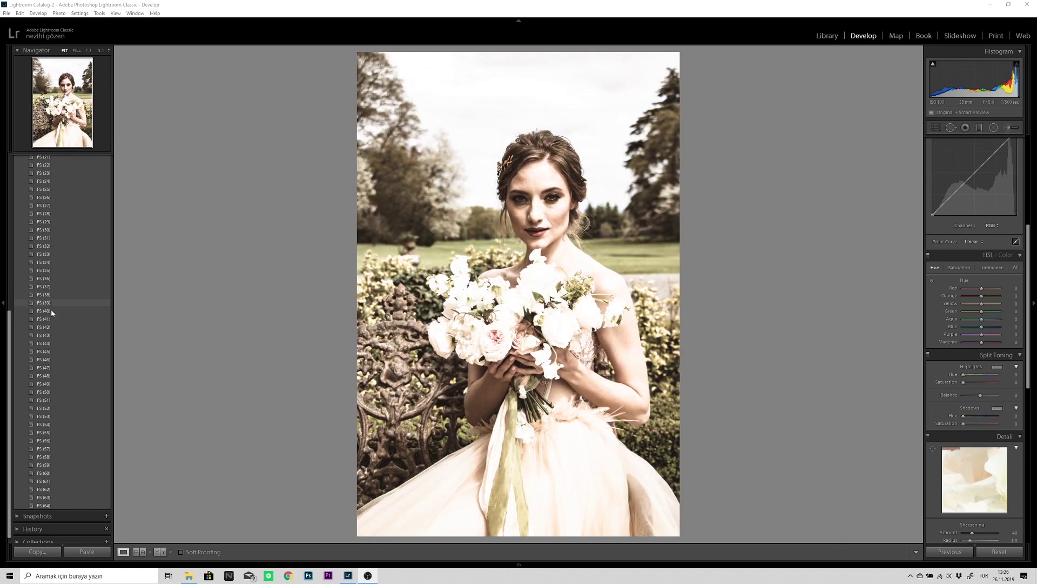
{"action": "left_click", "coordinate": [51, 310]}
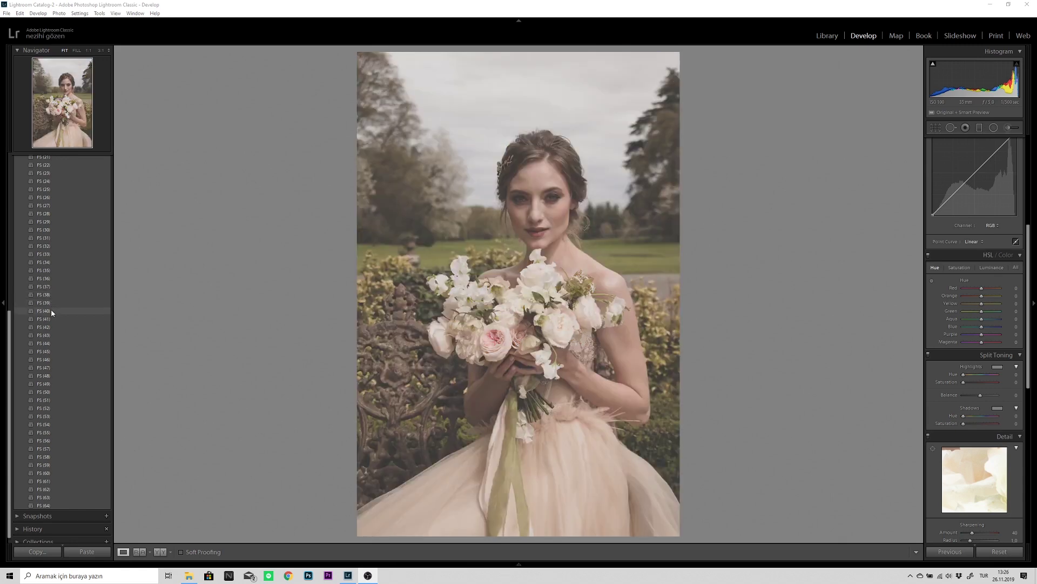
{"action": "left_click", "coordinate": [51, 318]}
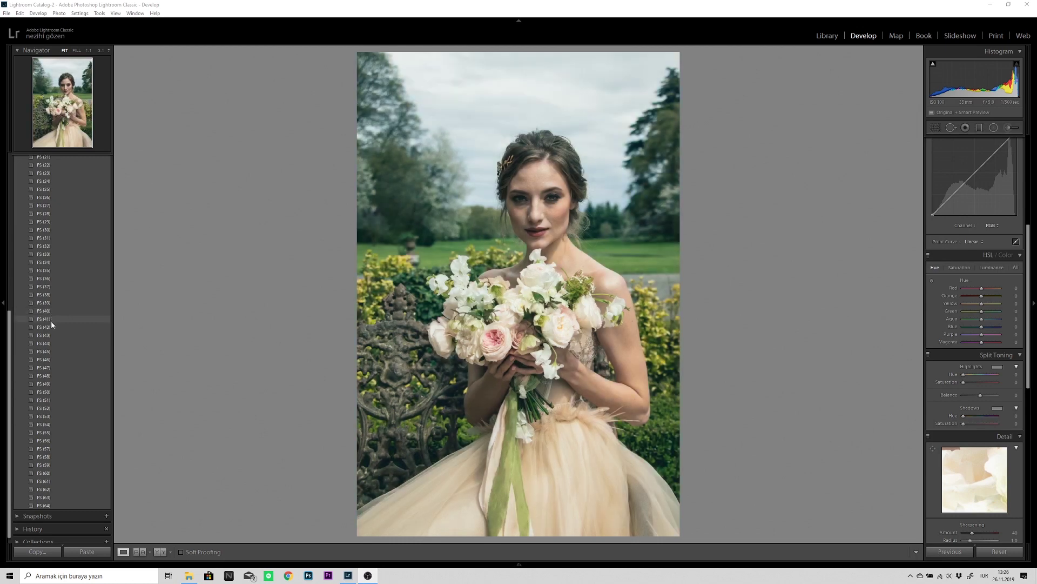
{"action": "left_click", "coordinate": [52, 327]}
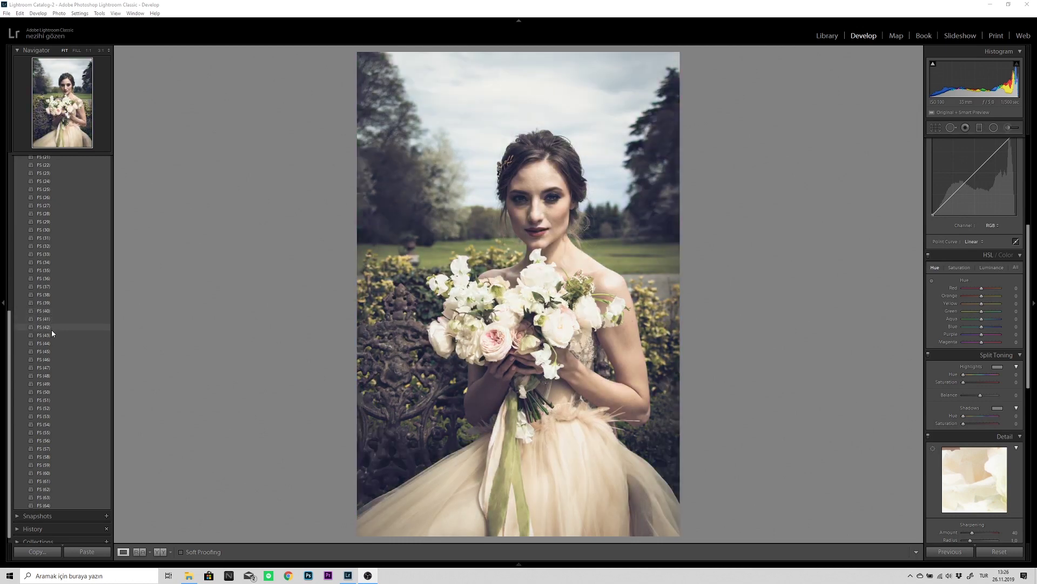
{"action": "left_click", "coordinate": [52, 334]}
{"action": "left_click", "coordinate": [54, 343]}
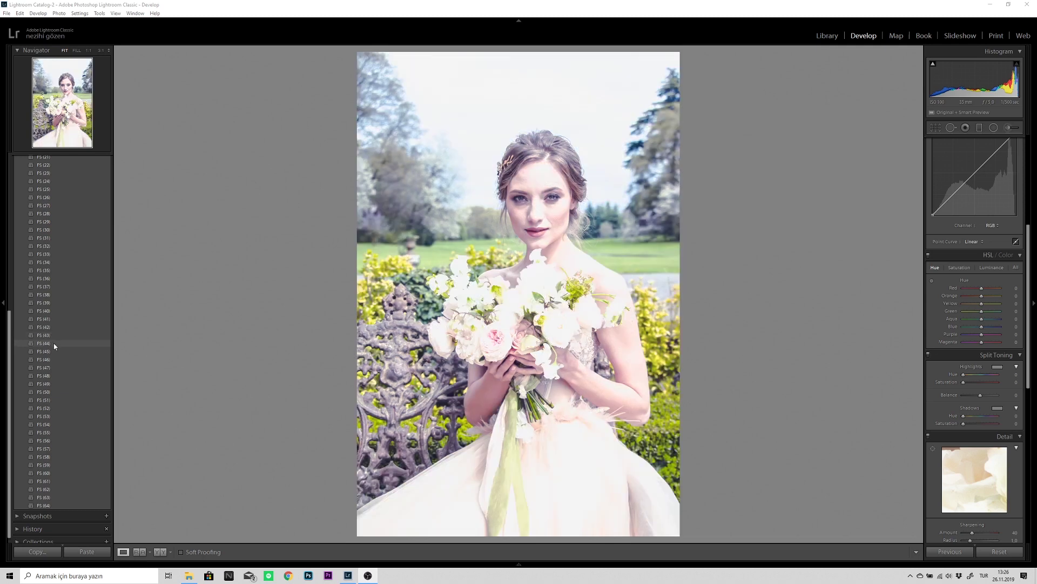
{"action": "left_click", "coordinate": [54, 352]}
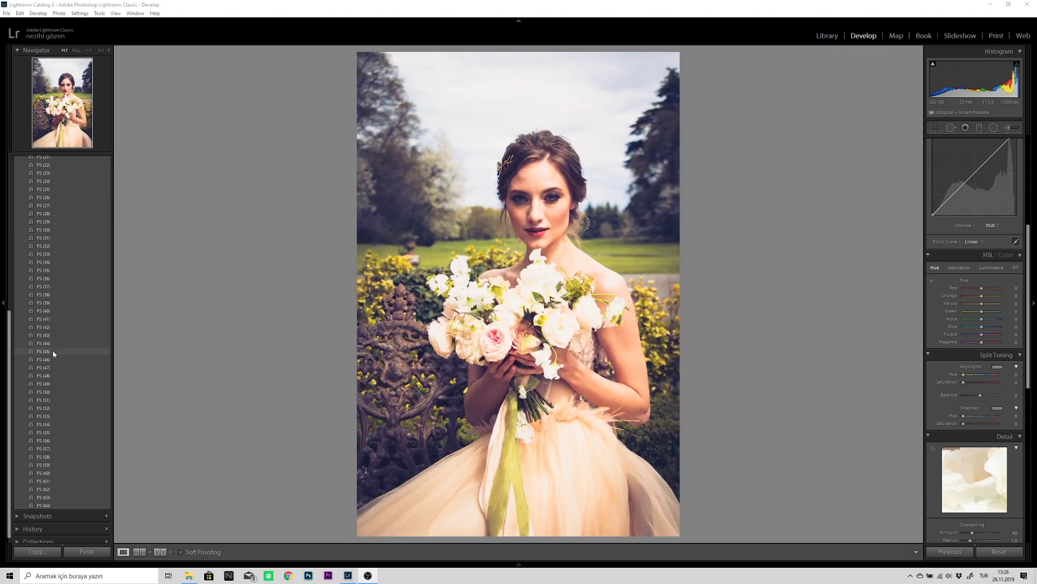
Step: Preview presets FS (46) through FS (55), including the black-and-white FS (52)
{"action": "left_click", "coordinate": [52, 360]}
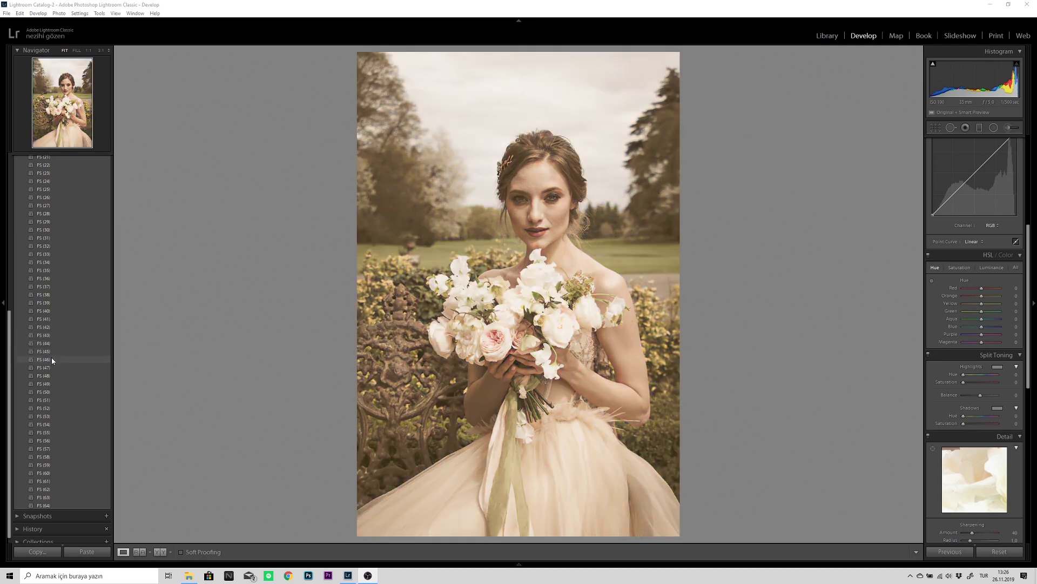
{"action": "left_click", "coordinate": [53, 368]}
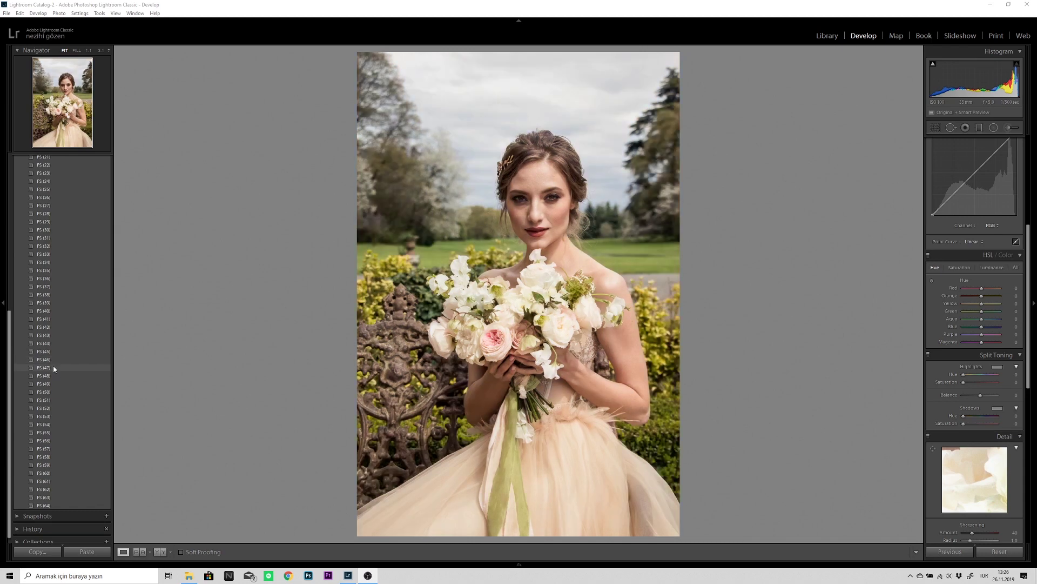
{"action": "left_click", "coordinate": [55, 375]}
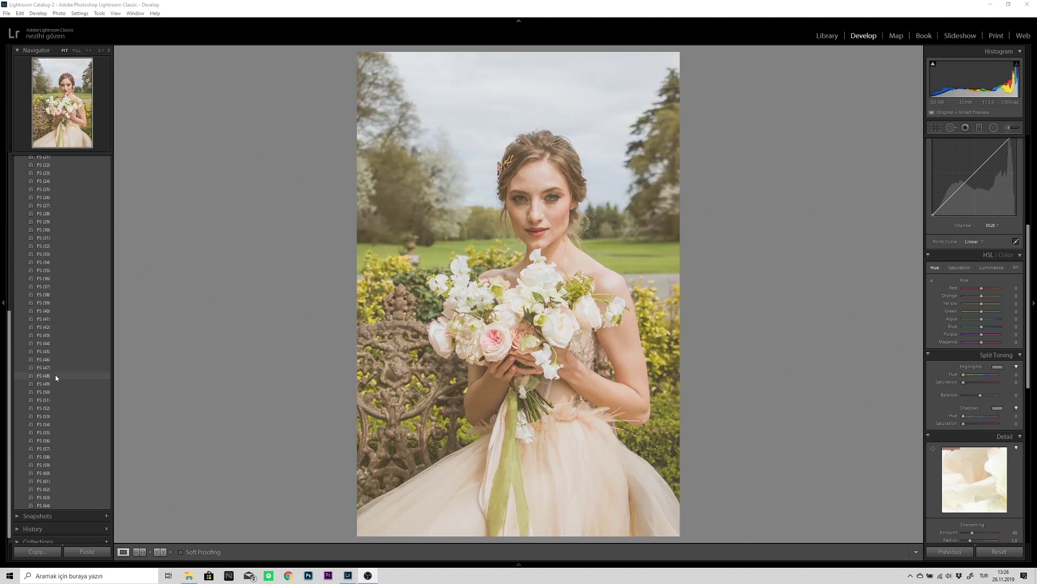
{"action": "left_click", "coordinate": [55, 384]}
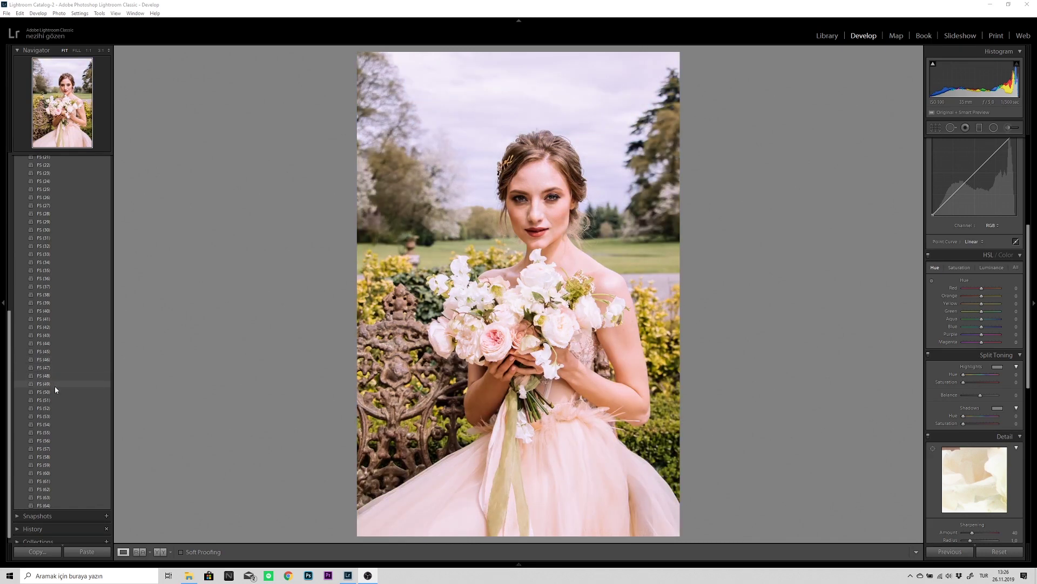
{"action": "left_click", "coordinate": [56, 392]}
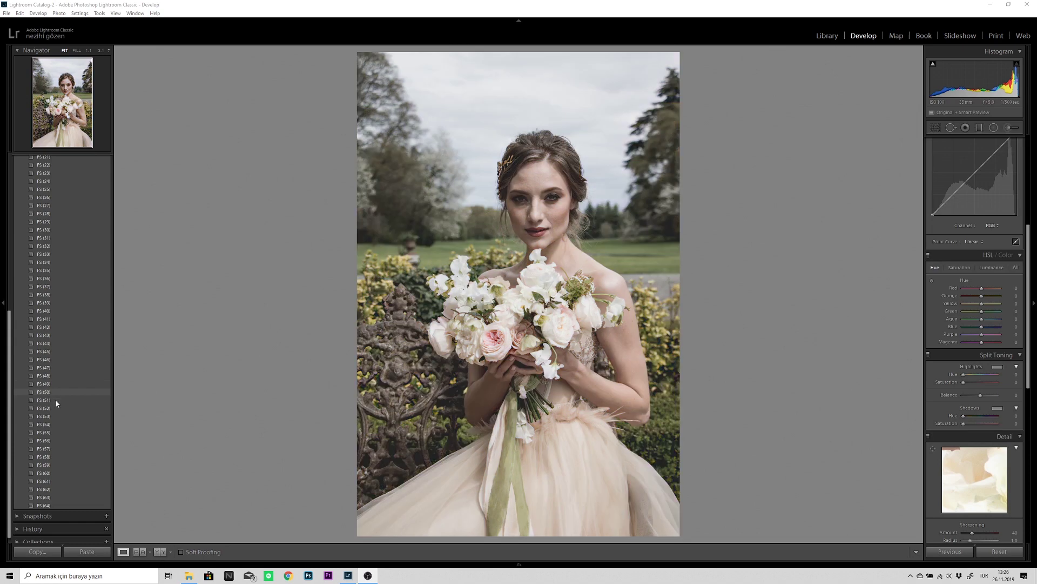
{"action": "left_click", "coordinate": [58, 401]}
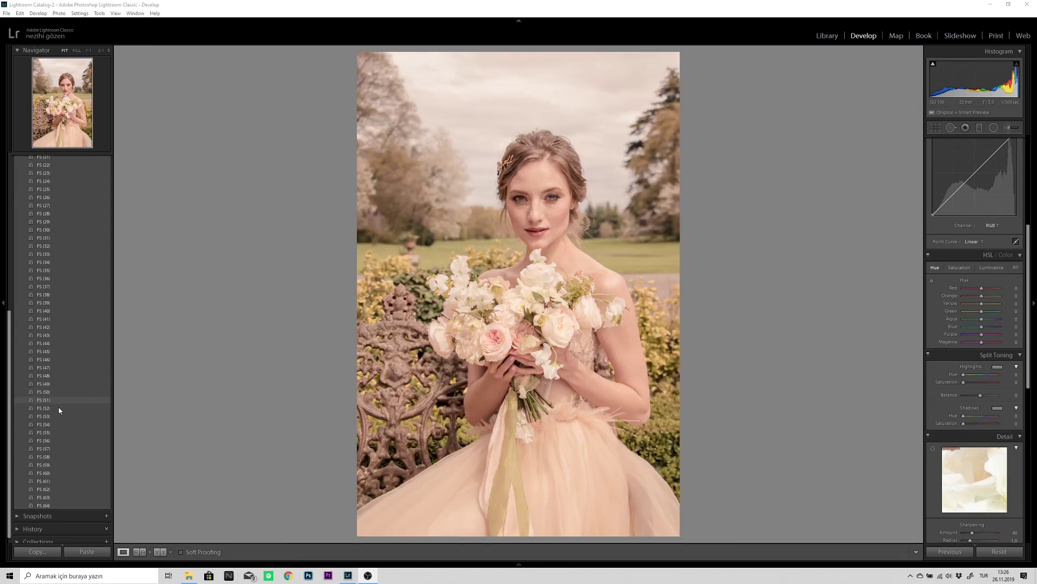
{"action": "left_click", "coordinate": [59, 409]}
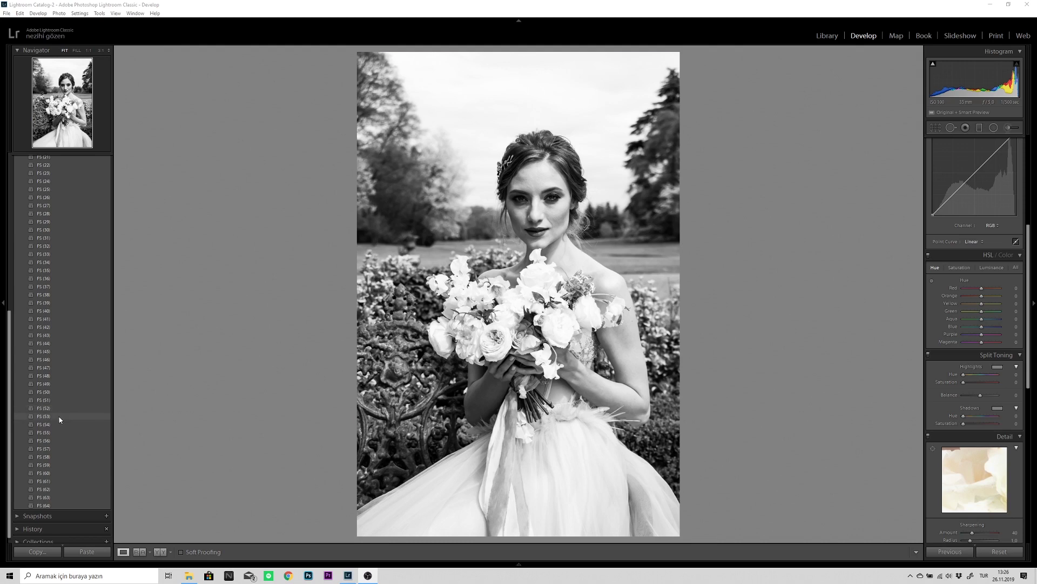
{"action": "left_click", "coordinate": [59, 417]}
{"action": "left_click", "coordinate": [61, 424]}
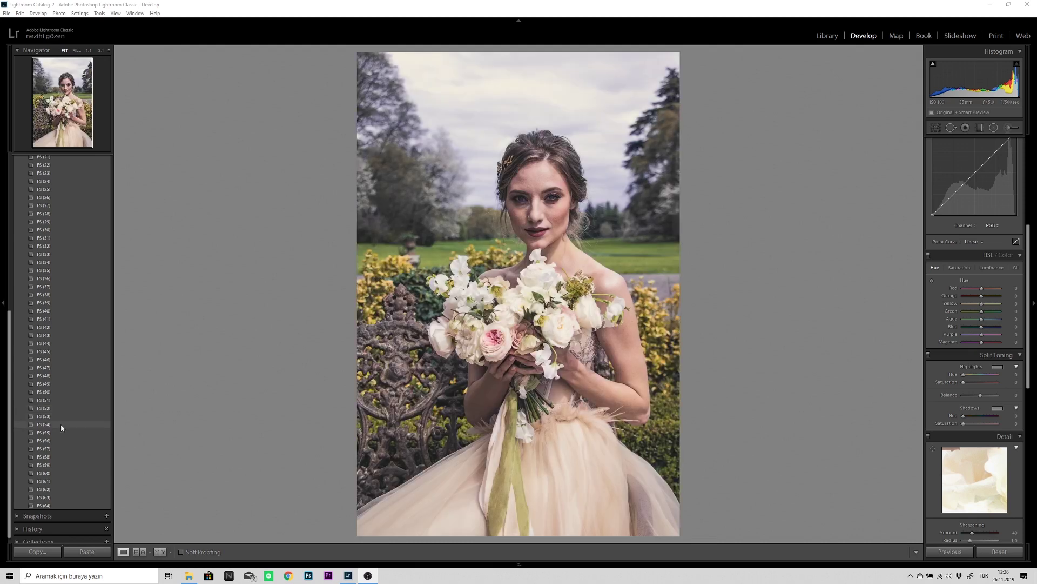
{"action": "left_click", "coordinate": [60, 430]}
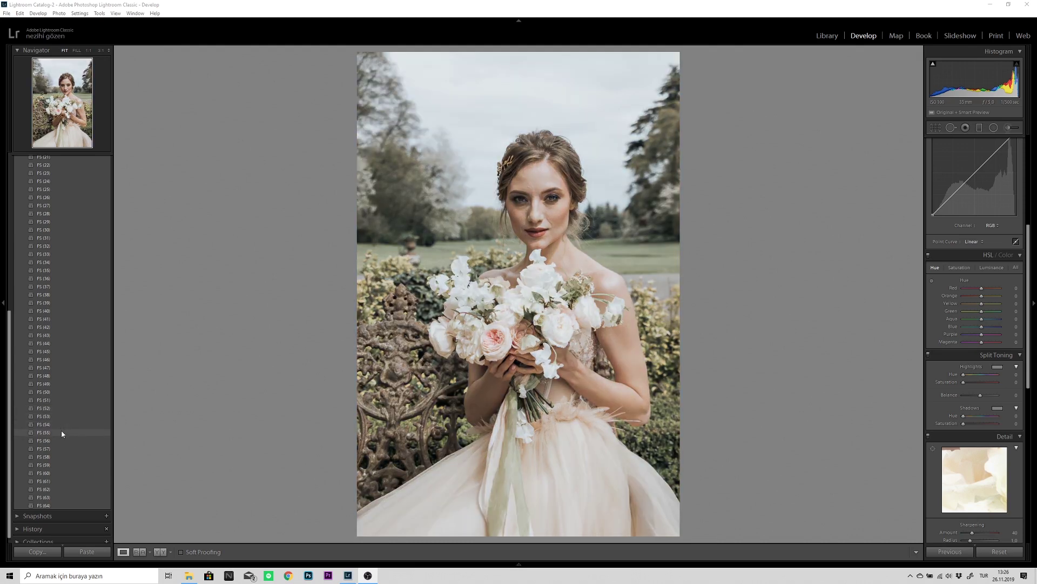
Step: Preview presets FS (56) through FS (64), ending on FS (64)'s bright faded pastel grade
{"action": "left_click", "coordinate": [60, 440]}
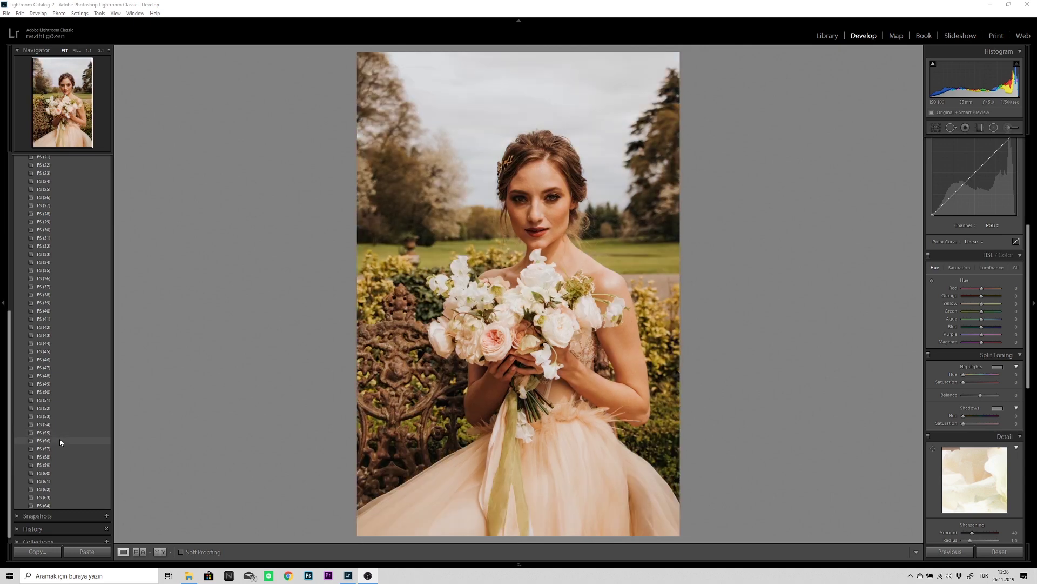
{"action": "left_click", "coordinate": [59, 446]}
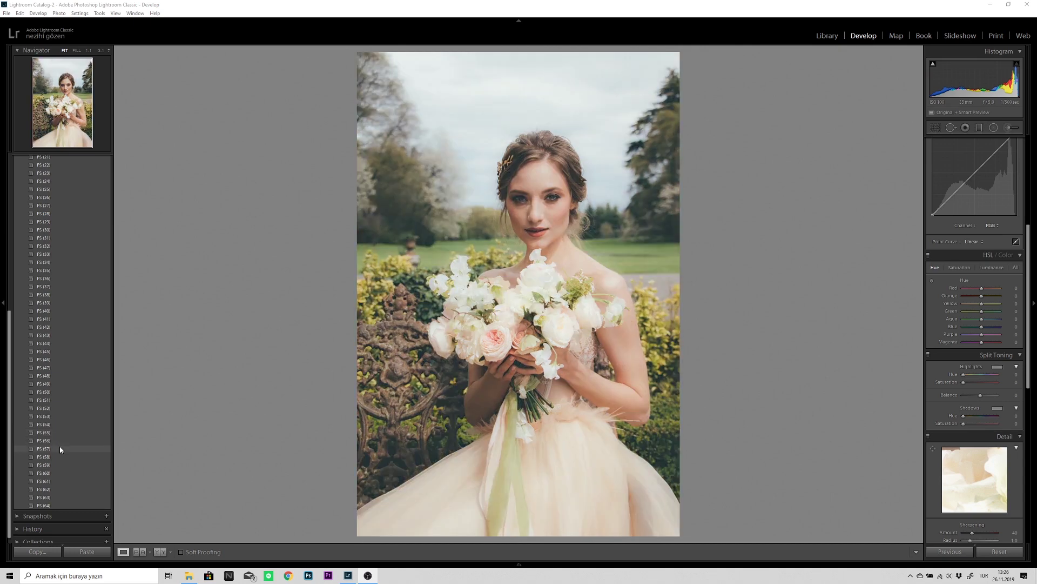
{"action": "left_click", "coordinate": [60, 457]}
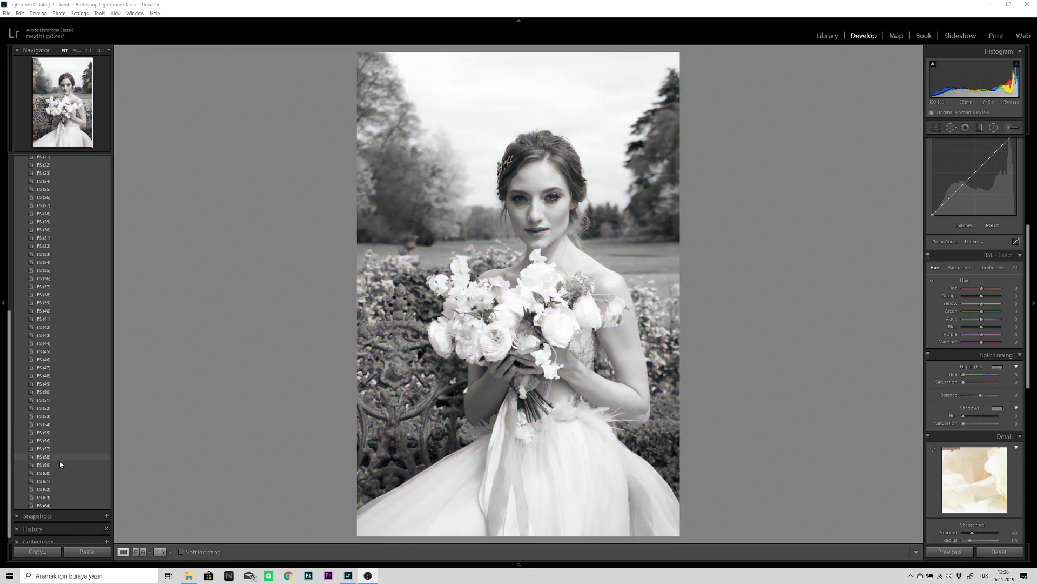
{"action": "left_click", "coordinate": [60, 465]}
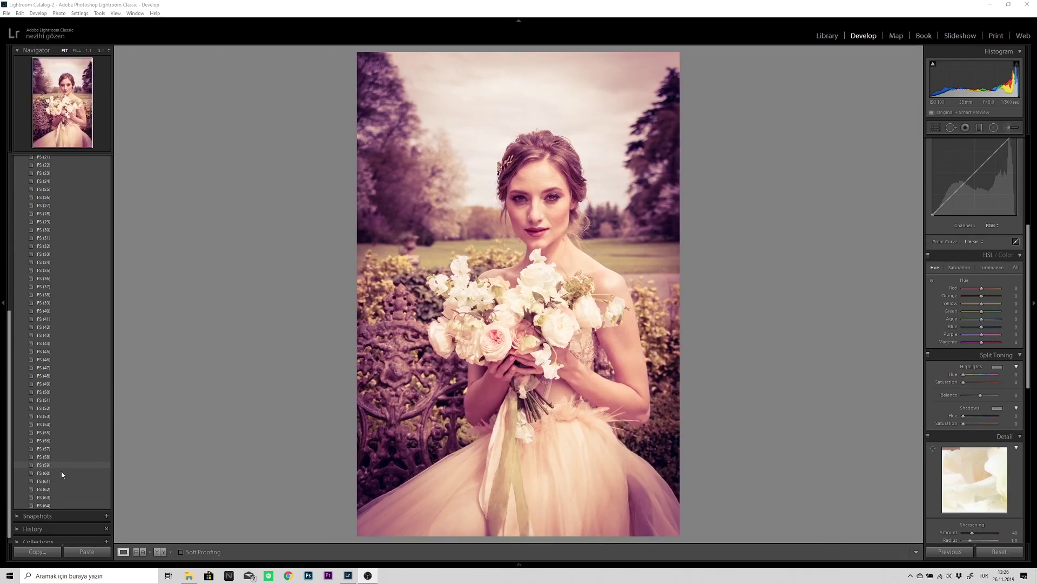
{"action": "left_click", "coordinate": [62, 474]}
{"action": "left_click", "coordinate": [63, 481]}
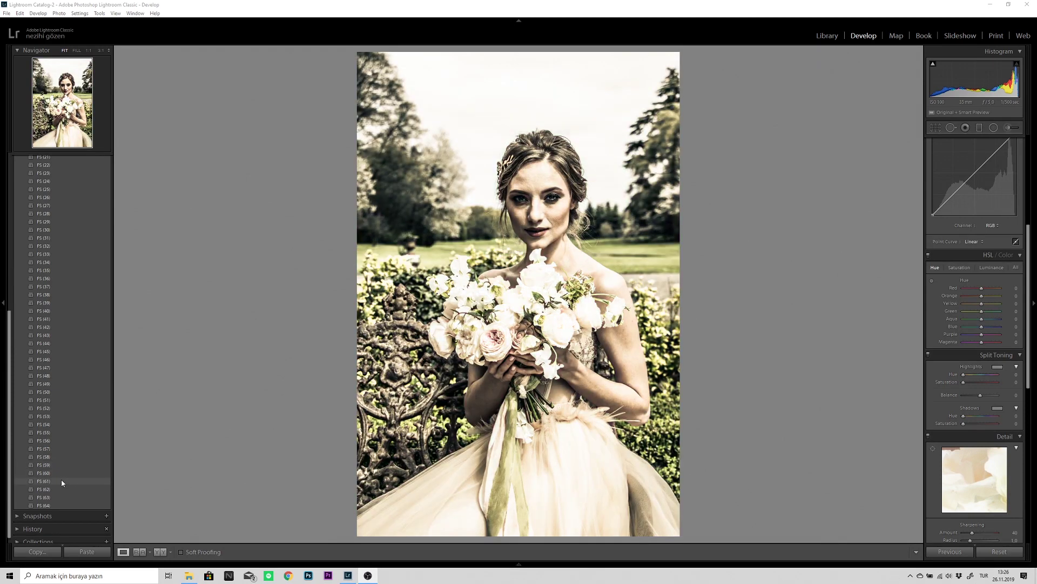
{"action": "left_click", "coordinate": [60, 488]}
{"action": "left_click", "coordinate": [59, 495]}
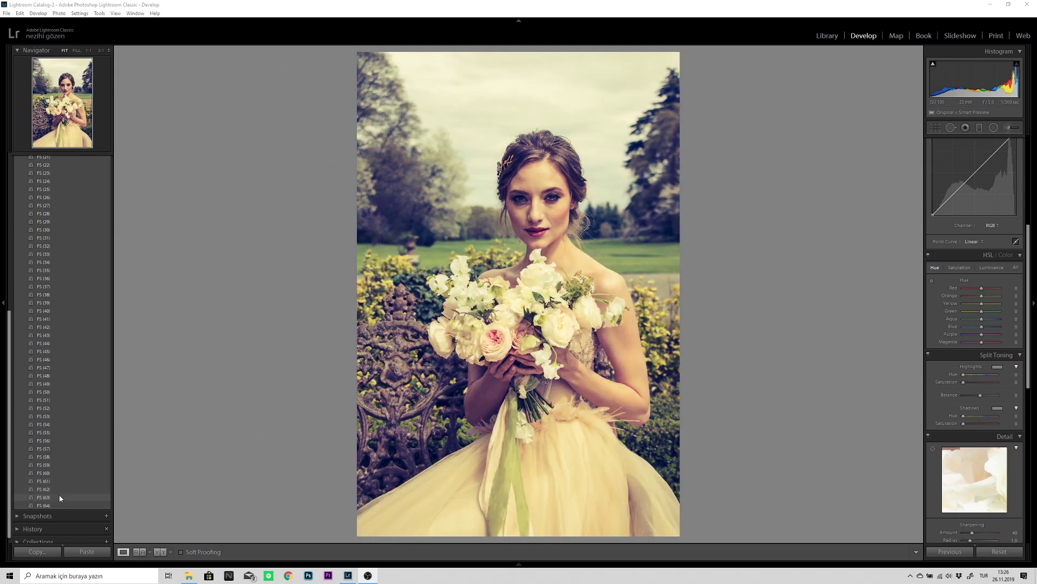
{"action": "left_click", "coordinate": [58, 506]}
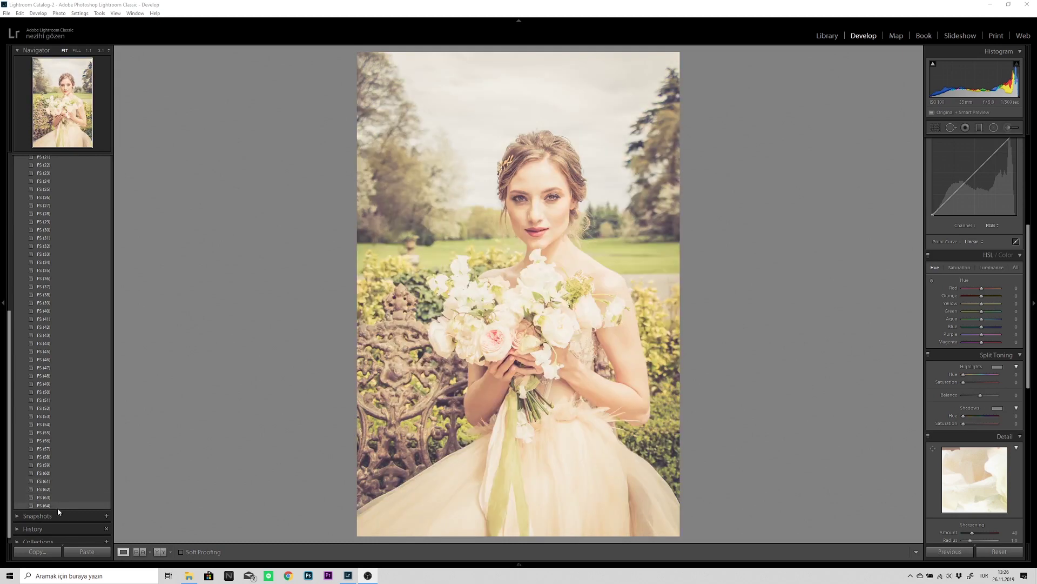